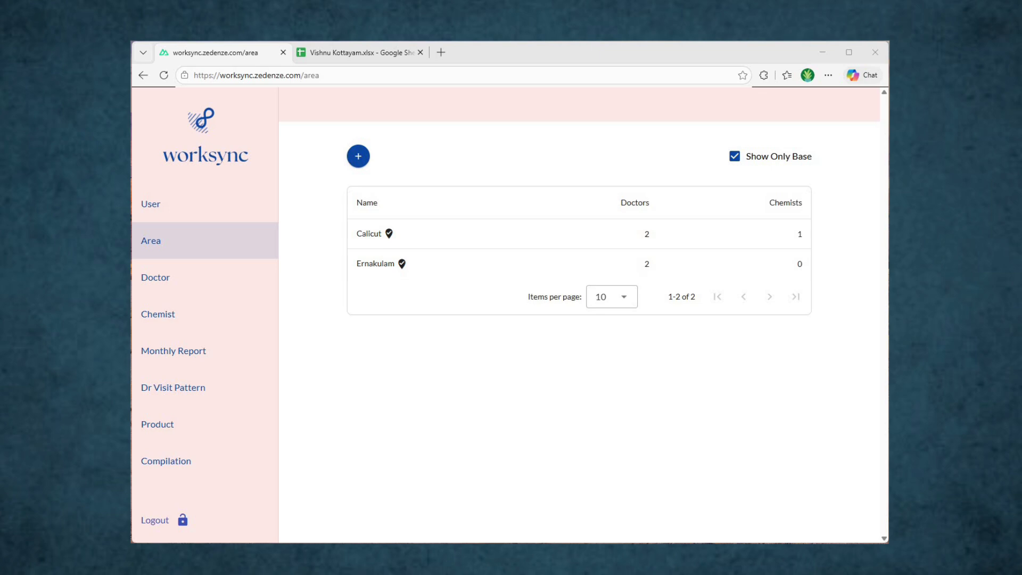
Step: Copy 'Kottayam' from cell C29 of the Doctor sheet and return to the Worksync area list
{"action": "left_click", "coordinate": [384, 50]}
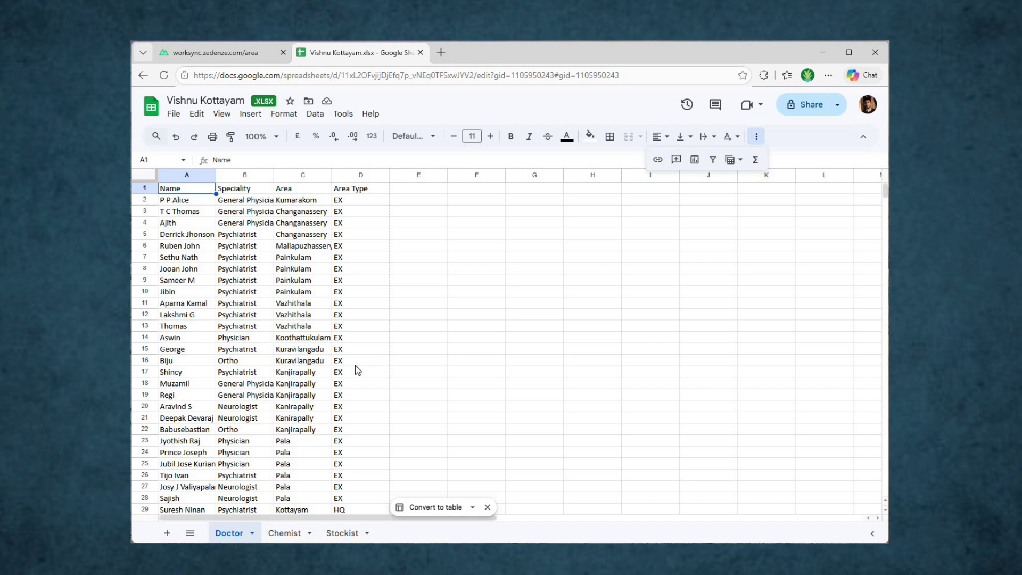
{"action": "scroll", "coordinate": [356, 365], "scroll_direction": "down", "scroll_amount": 13}
{"action": "scroll", "coordinate": [356, 365], "scroll_direction": "up", "scroll_amount": 2}
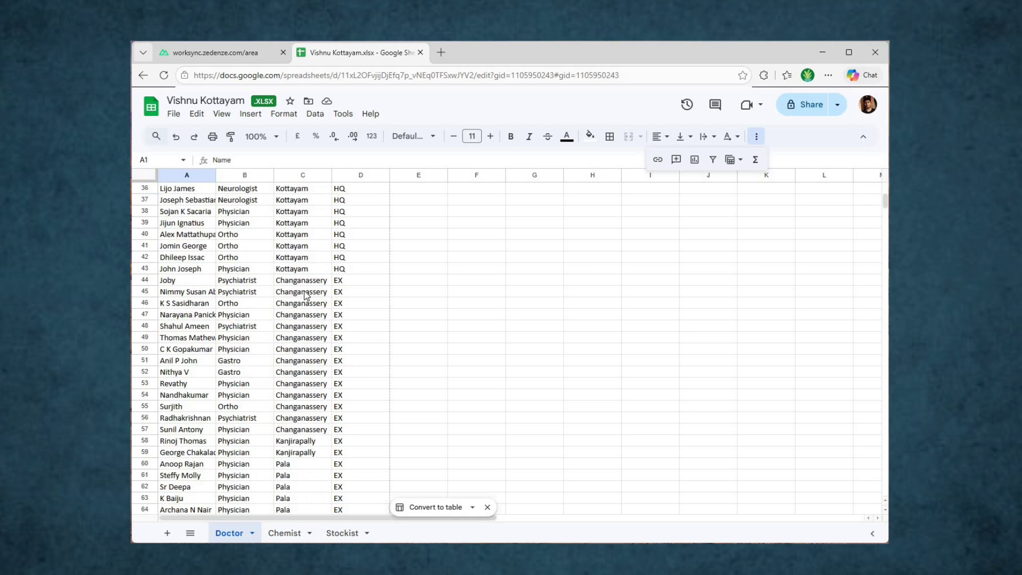
{"action": "scroll", "coordinate": [306, 296], "scroll_direction": "up", "scroll_amount": 3}
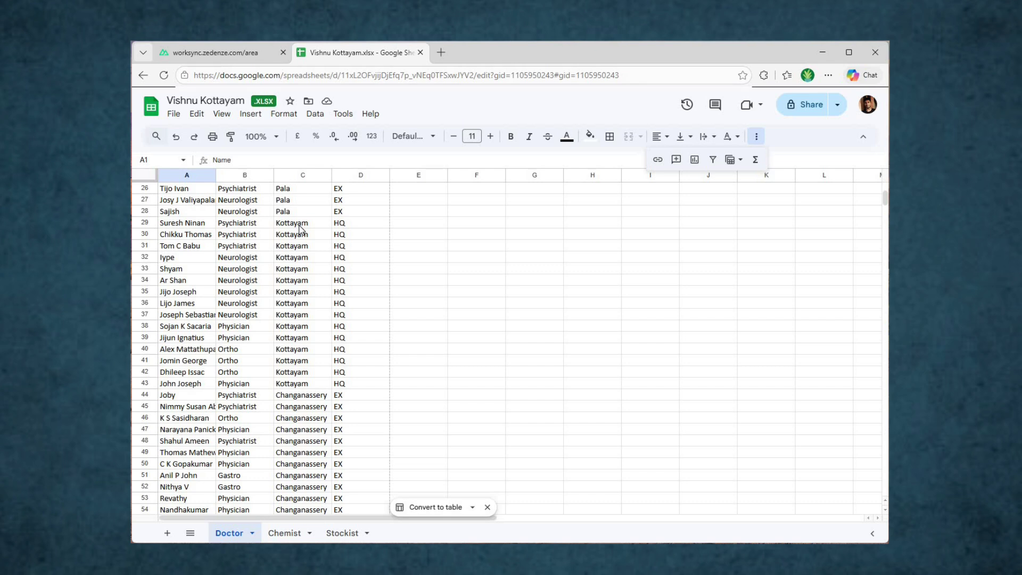
{"action": "left_click", "coordinate": [301, 224]}
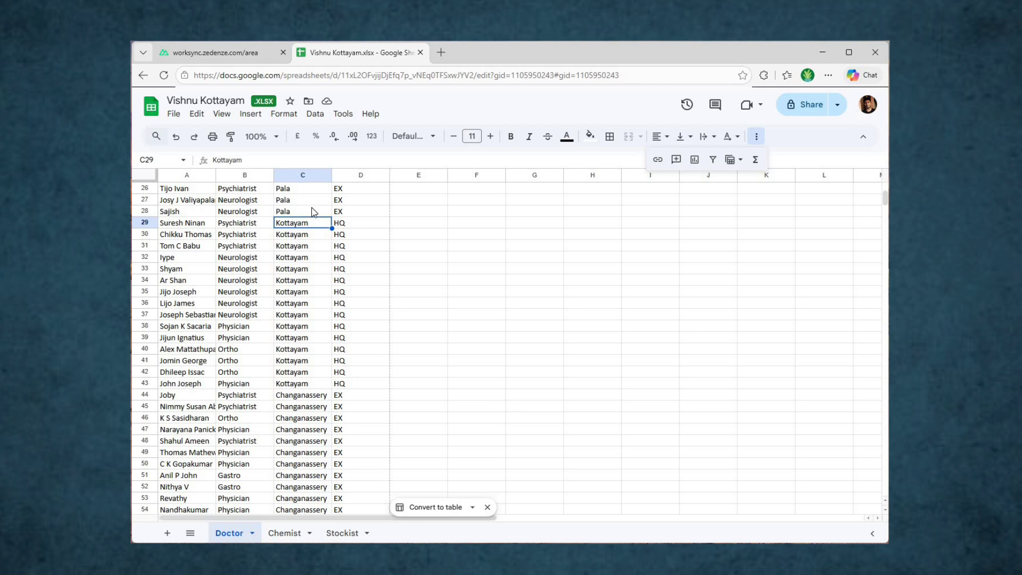
{"action": "left_click", "coordinate": [314, 213]}
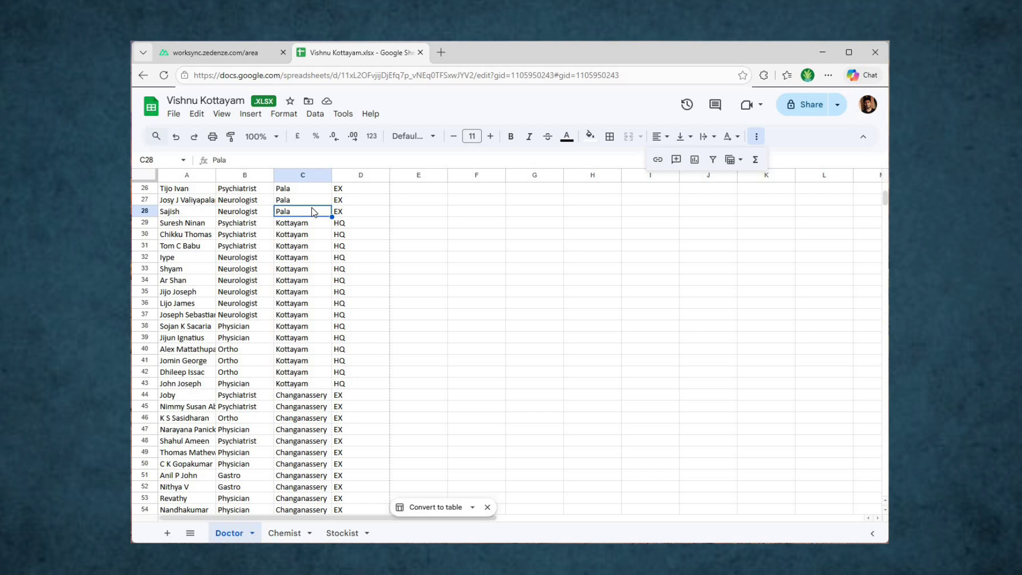
{"action": "key", "text": "Down"}
{"action": "key", "text": "ctrl+c"}
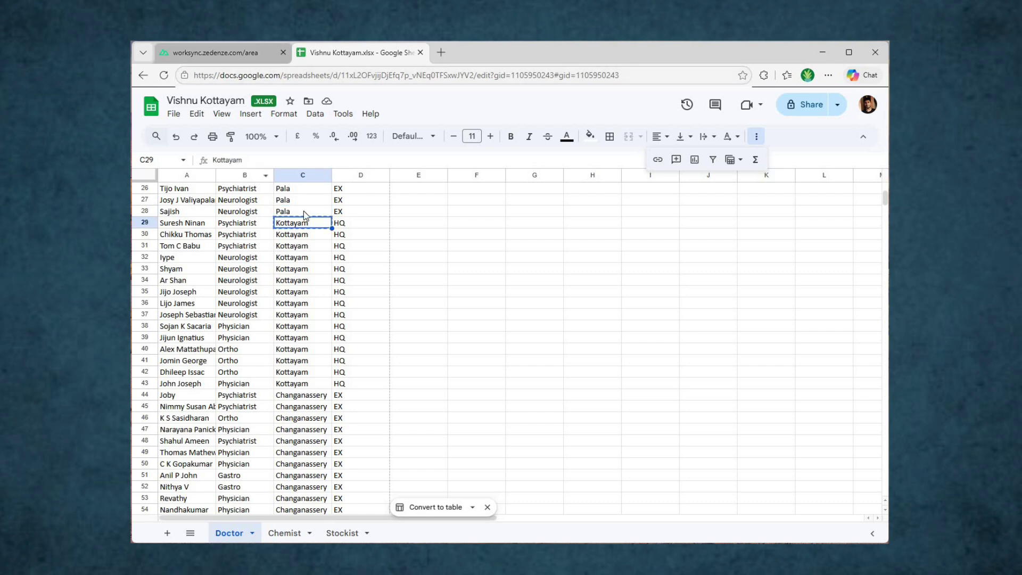
{"action": "key", "text": "ctrl+shift+Tab"}
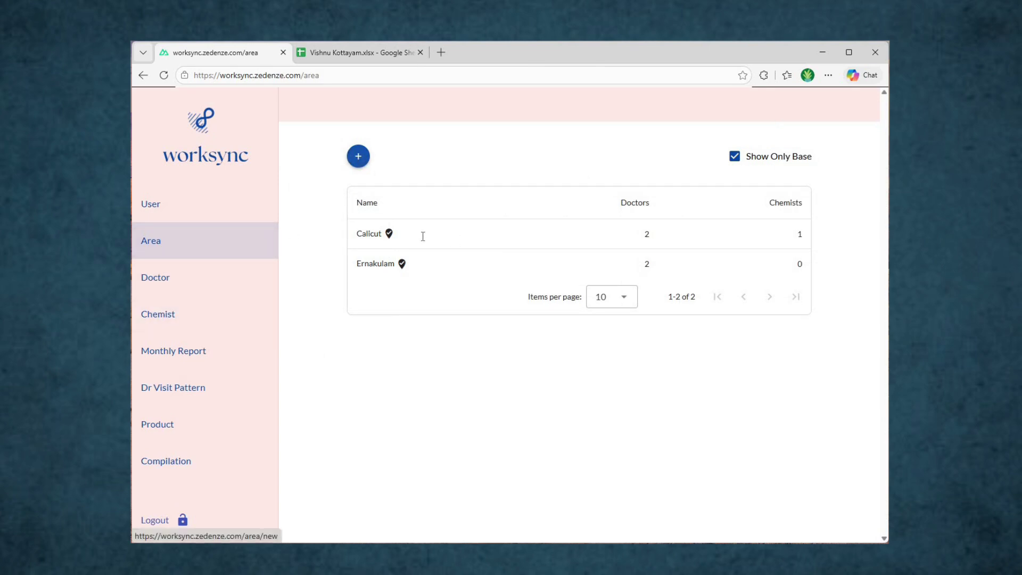
Step: Add a new area with the pasted name Kottayam and tick 'This is a base area'
{"action": "left_click", "coordinate": [358, 156]}
{"action": "left_click", "coordinate": [425, 157]}
{"action": "key", "text": "ctrl+v"}
{"action": "left_click", "coordinate": [570, 164]}
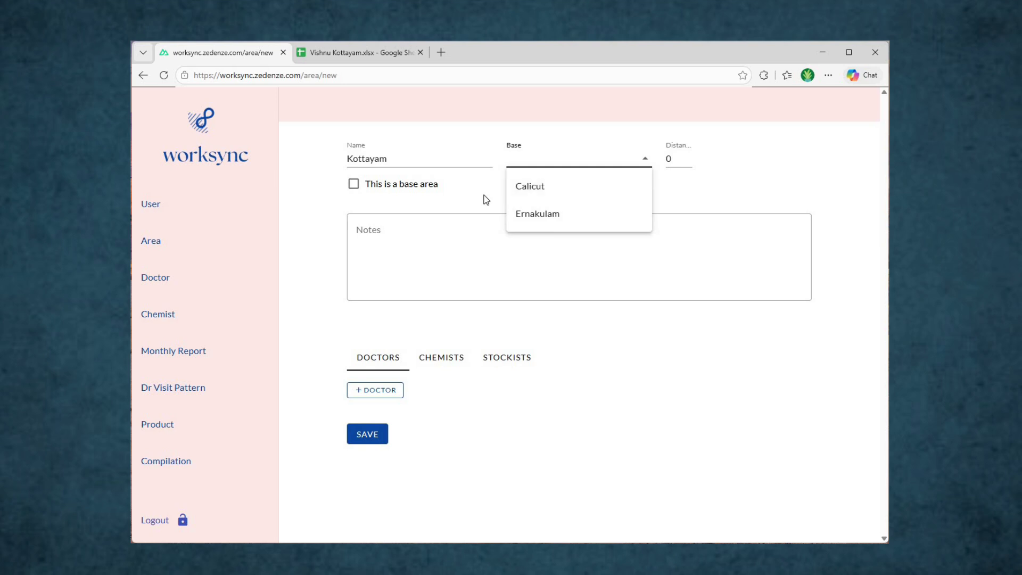
{"action": "left_click", "coordinate": [393, 204]}
{"action": "left_click", "coordinate": [401, 188]}
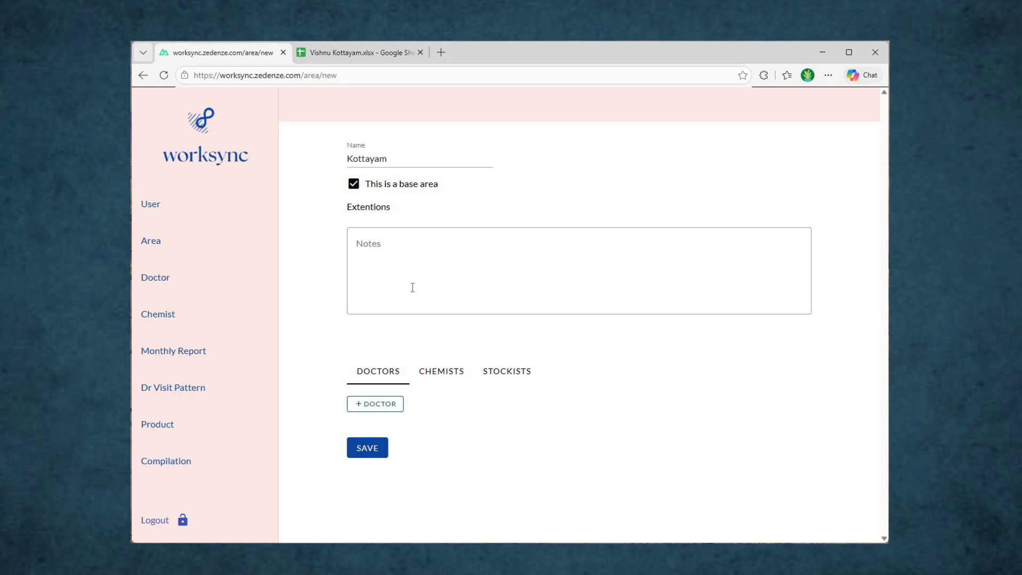
Step: Start a new doctor in the Kottayam area and paste the doctor's name from A29
{"action": "left_click", "coordinate": [375, 52]}
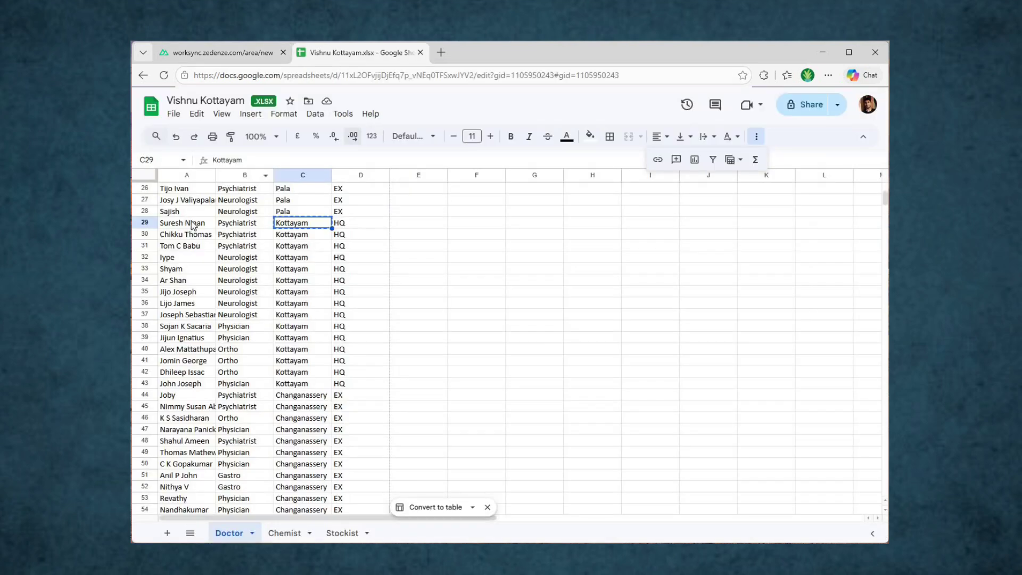
{"action": "key", "text": "Left"}
{"action": "key", "text": "Left"}
{"action": "key", "text": "ctrl+c"}
{"action": "left_click", "coordinate": [251, 59]}
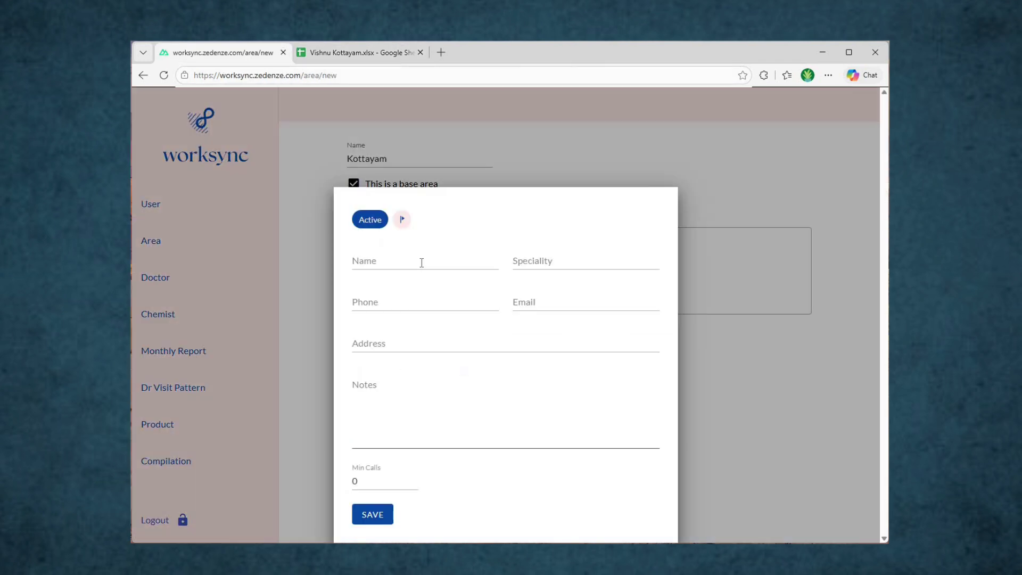
{"action": "left_click", "coordinate": [421, 260]}
{"action": "key", "text": "ctrl+v"}
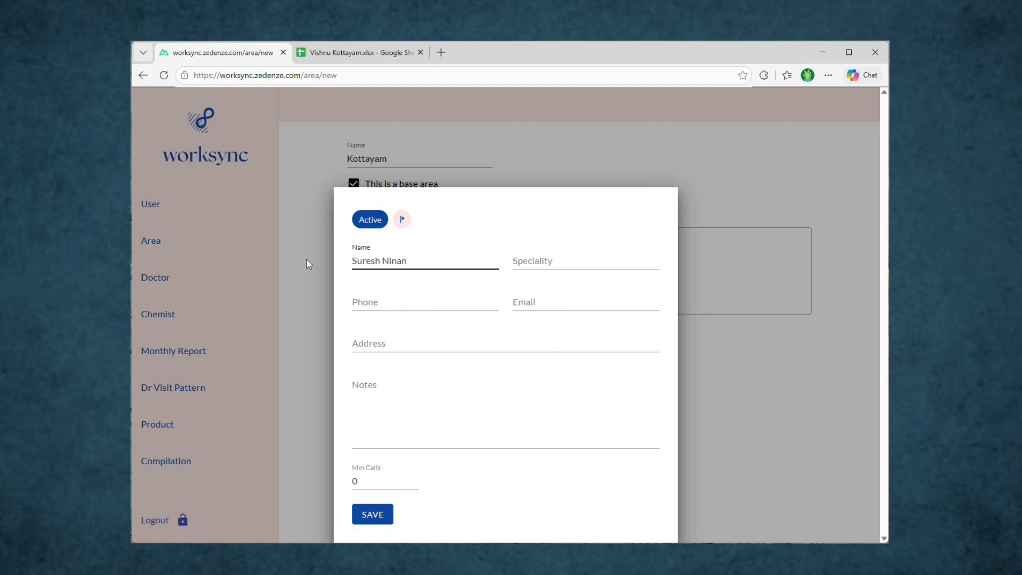
Step: Set the doctor's speciality to Psychiatrist from B29 and phone number to 0
{"action": "left_click", "coordinate": [362, 52]}
{"action": "key", "text": "Right"}
{"action": "key", "text": "ctrl+c"}
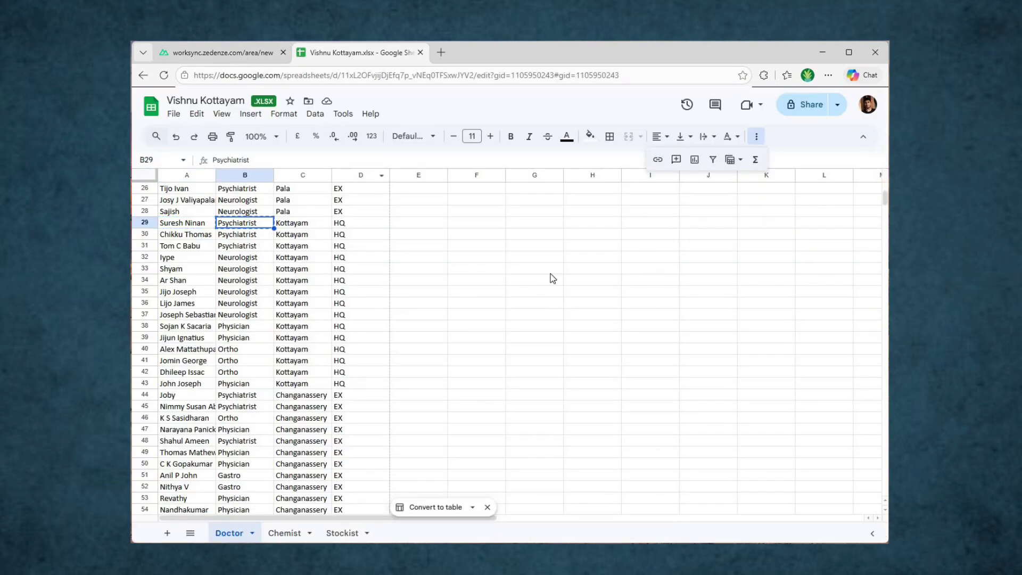
{"action": "key", "text": "ctrl+Tab"}
{"action": "key", "text": "Tab"}
{"action": "key", "text": "ctrl+v"}
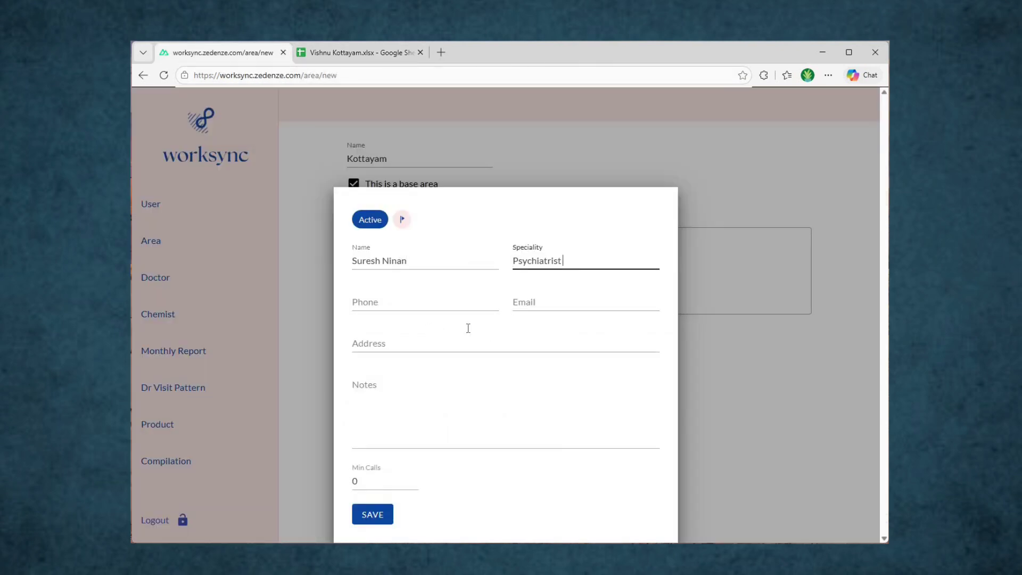
{"action": "left_click", "coordinate": [438, 305]}
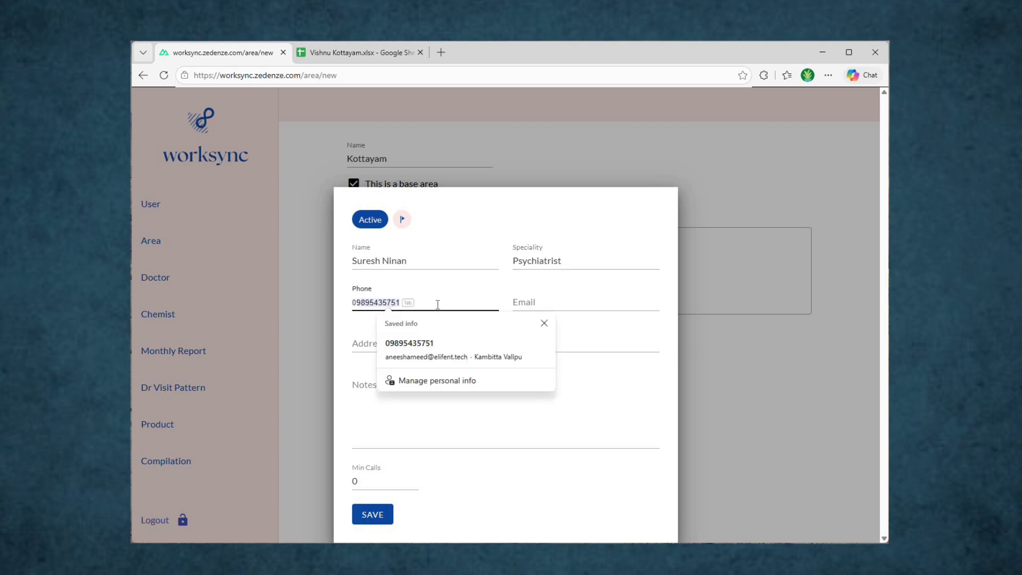
{"action": "type", "text": "0"}
{"action": "key", "text": "Tab"}
Step: Fill in the doctor's address as Kottayam, copied from C29
{"action": "left_click", "coordinate": [450, 345]}
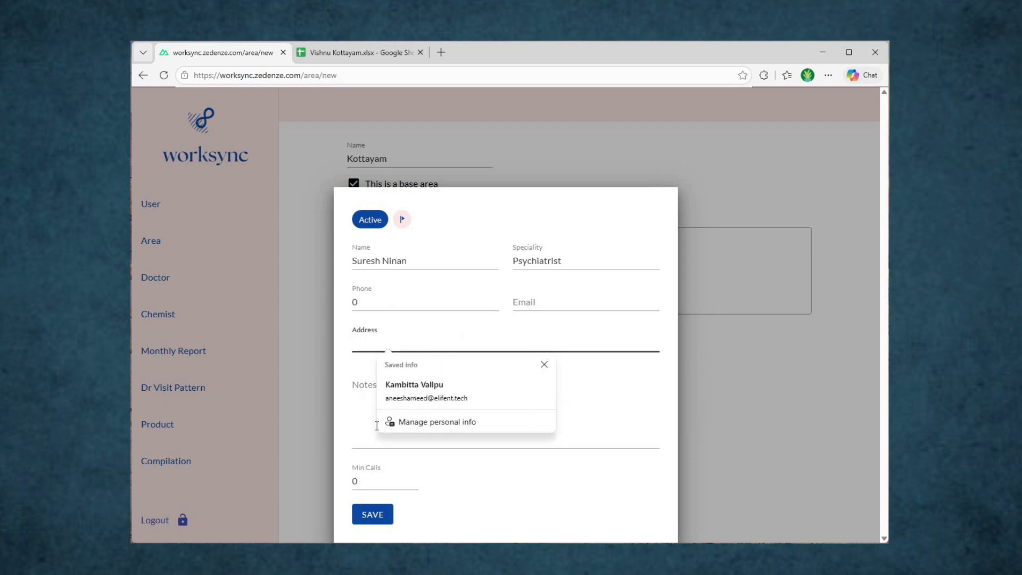
{"action": "left_click", "coordinate": [460, 433]}
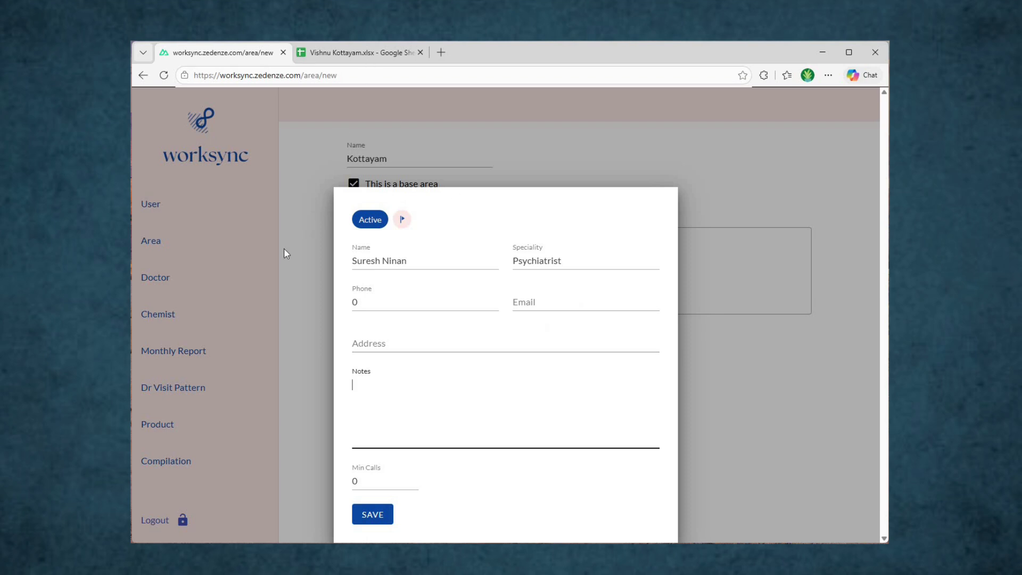
{"action": "key", "text": "ctrl+Tab"}
{"action": "key", "text": "ctrl+c"}
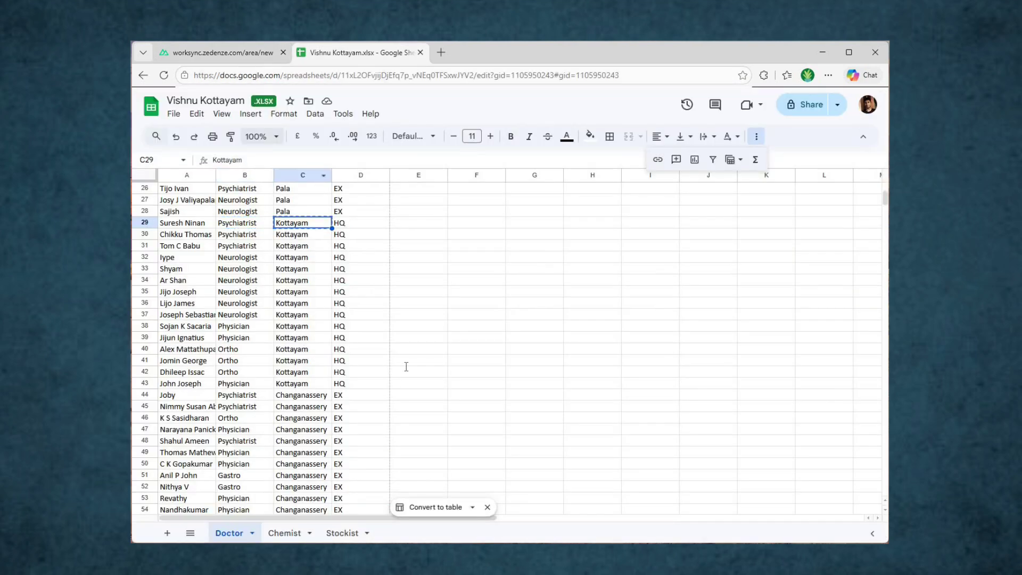
{"action": "key", "text": "ctrl+Tab"}
{"action": "left_click", "coordinate": [406, 335]}
{"action": "key", "text": "ctrl+v"}
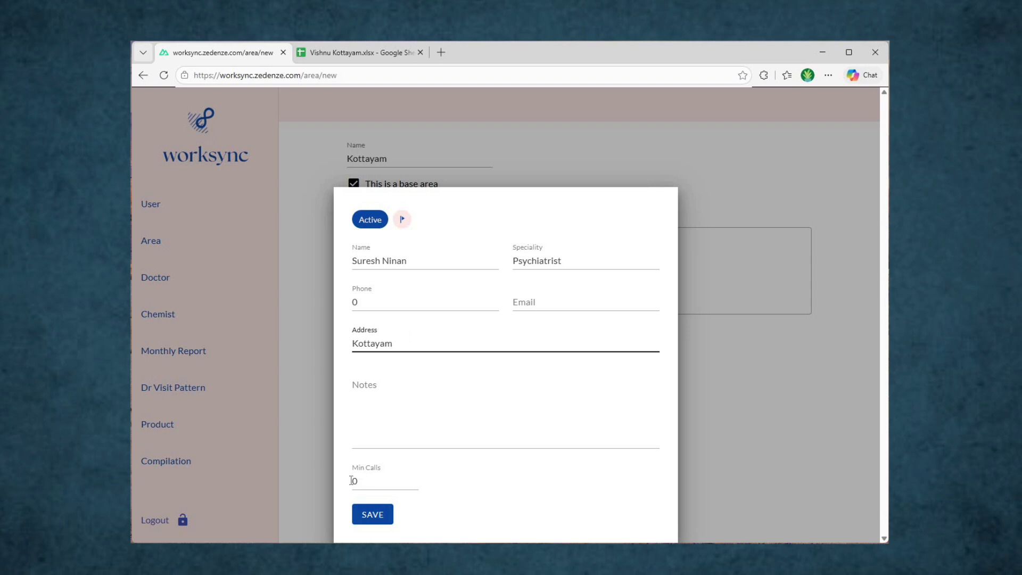
Step: Set minimum calls to 3 and save the doctor
{"action": "left_click", "coordinate": [336, 483]}
{"action": "key", "text": "ctrl+a"}
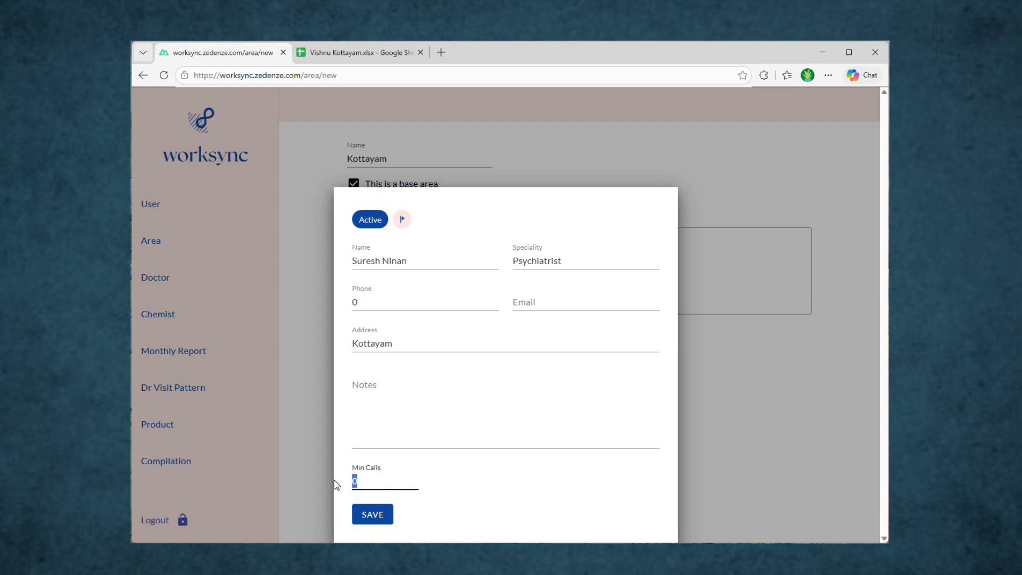
{"action": "type", "text": "3"}
{"action": "left_click", "coordinate": [380, 513]}
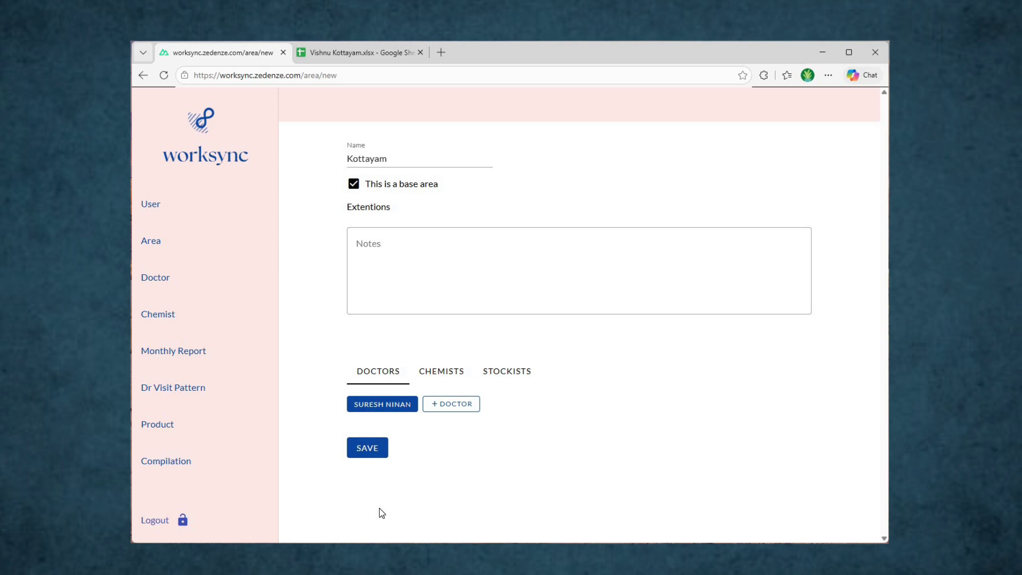
Step: Start another doctor and paste the next doctor's name from A30 of the sheet
{"action": "left_click", "coordinate": [362, 453]}
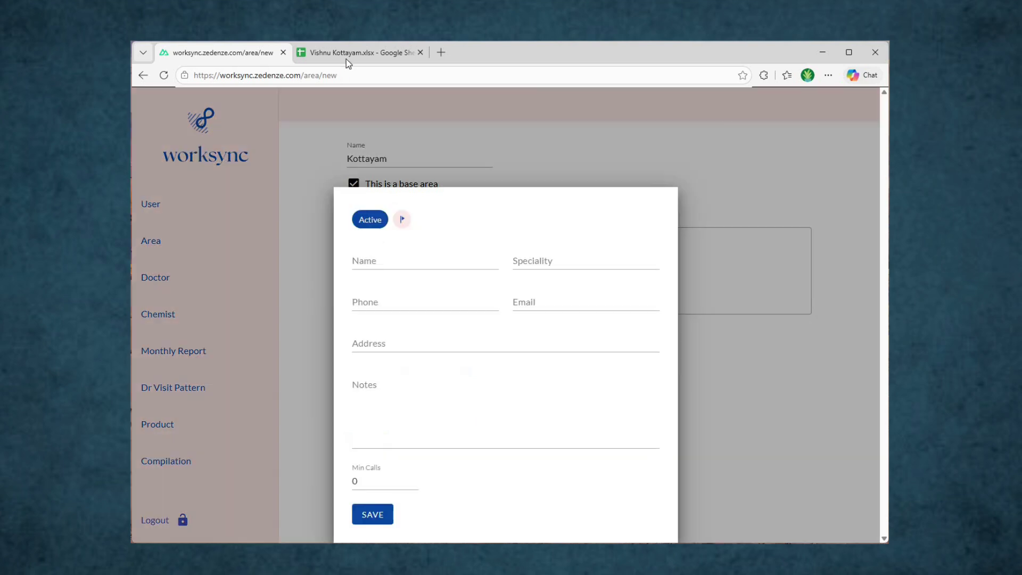
{"action": "left_click", "coordinate": [348, 59]}
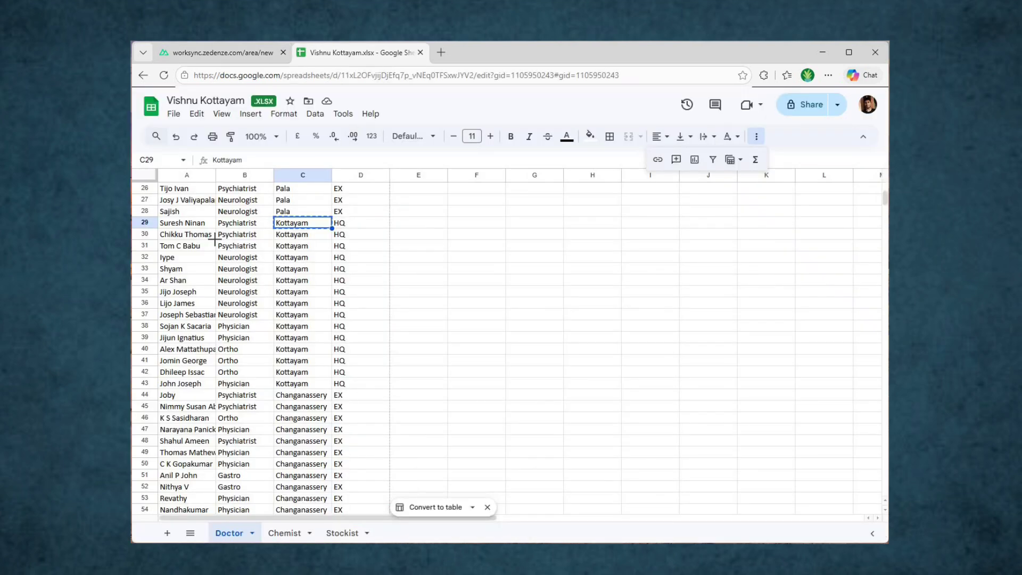
{"action": "left_click", "coordinate": [213, 237]}
{"action": "key", "text": "ctrl+c"}
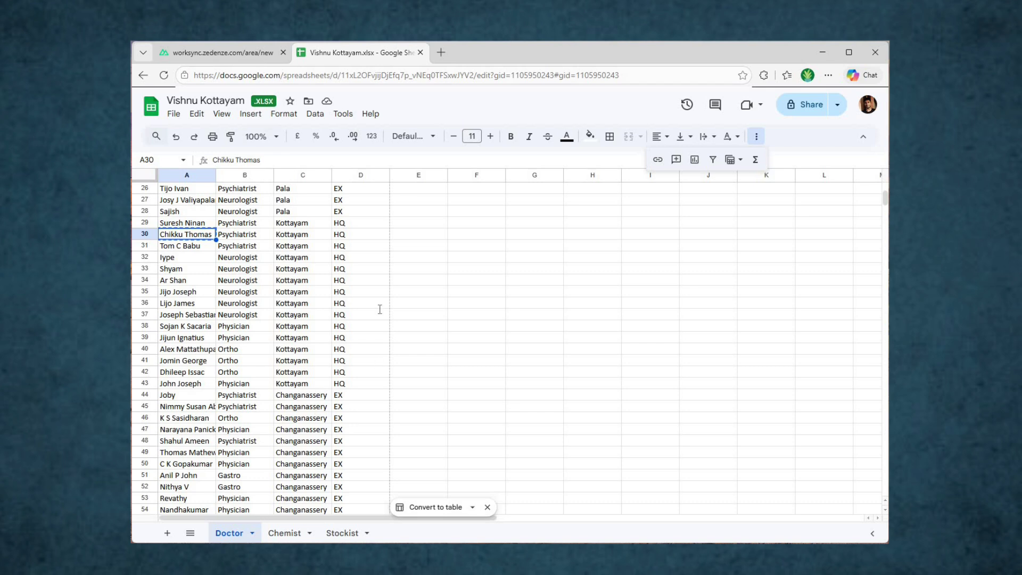
{"action": "left_click", "coordinate": [250, 53]}
{"action": "left_click", "coordinate": [383, 266]}
{"action": "key", "text": "ctrl+v"}
{"action": "key", "text": "ctrl+Tab"}
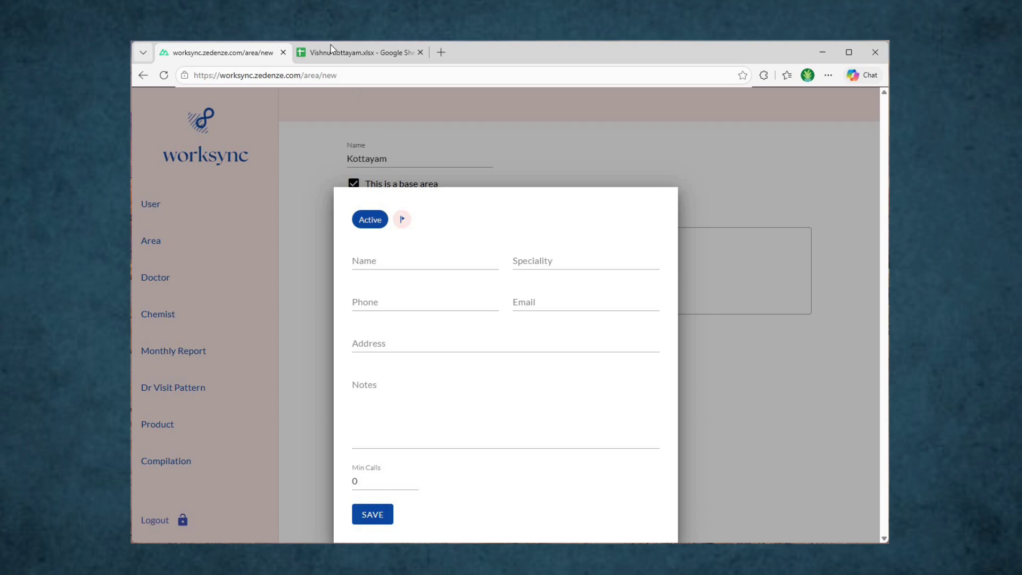
{"action": "key", "text": "ctrl+v"}
Step: Set the doctor's speciality to Psychiatrist, copied from B31
{"action": "key", "text": "ctrl+Tab"}
{"action": "left_click", "coordinate": [258, 249]}
{"action": "key", "text": "ctrl+c"}
{"action": "key", "text": "ctrl+Tab"}
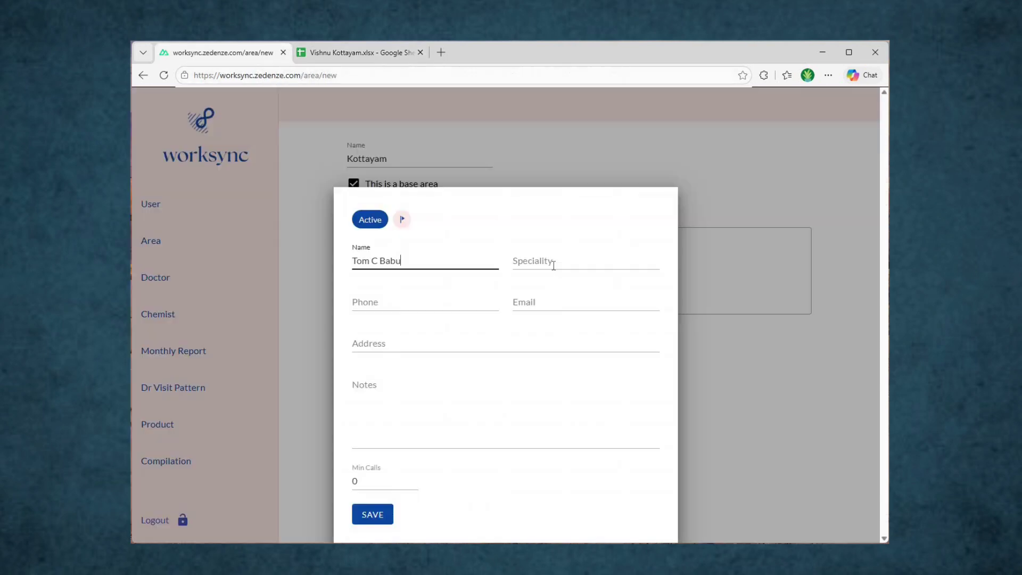
{"action": "left_click", "coordinate": [553, 265]}
{"action": "key", "text": "ctrl+v"}
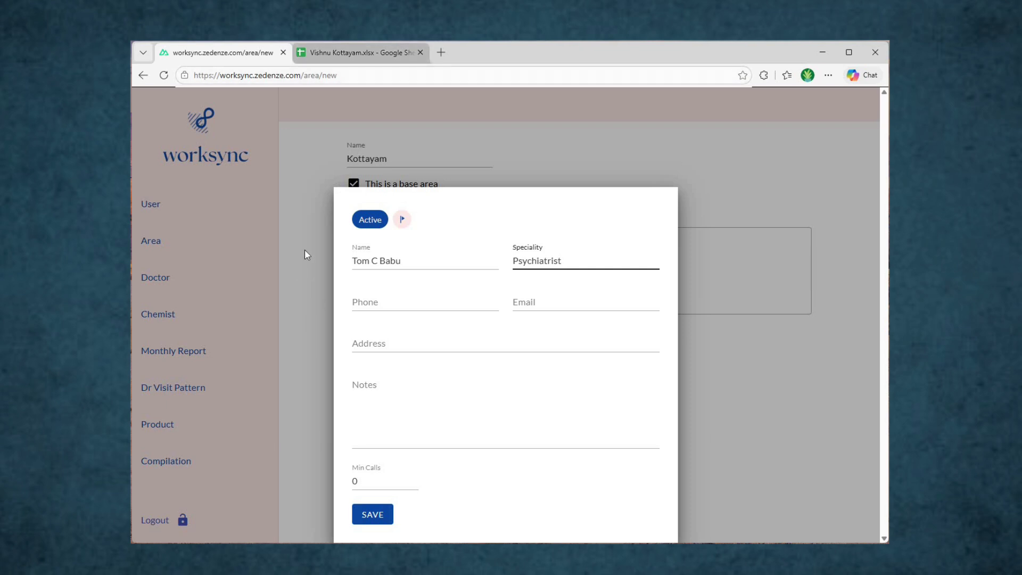
Step: Give the doctor address Kottayam and 3 minimum calls, then save
{"action": "key", "text": "ctrl+Tab"}
{"action": "left_click", "coordinate": [304, 248]}
{"action": "key", "text": "ctrl+c"}
{"action": "key", "text": "ctrl+Tab"}
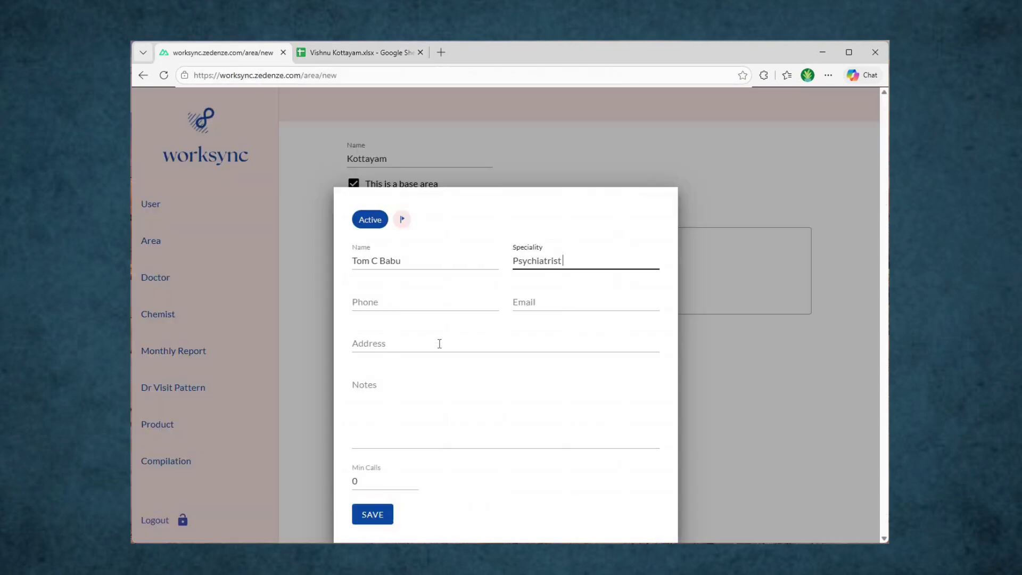
{"action": "key", "text": "Tab"}
{"action": "key", "text": "Tab"}
{"action": "key", "text": "Tab"}
{"action": "key", "text": "ctrl+v"}
{"action": "key", "text": "Tab"}
{"action": "key", "text": "Tab"}
{"action": "type", "text": "3"}
{"action": "left_click", "coordinate": [371, 515]}
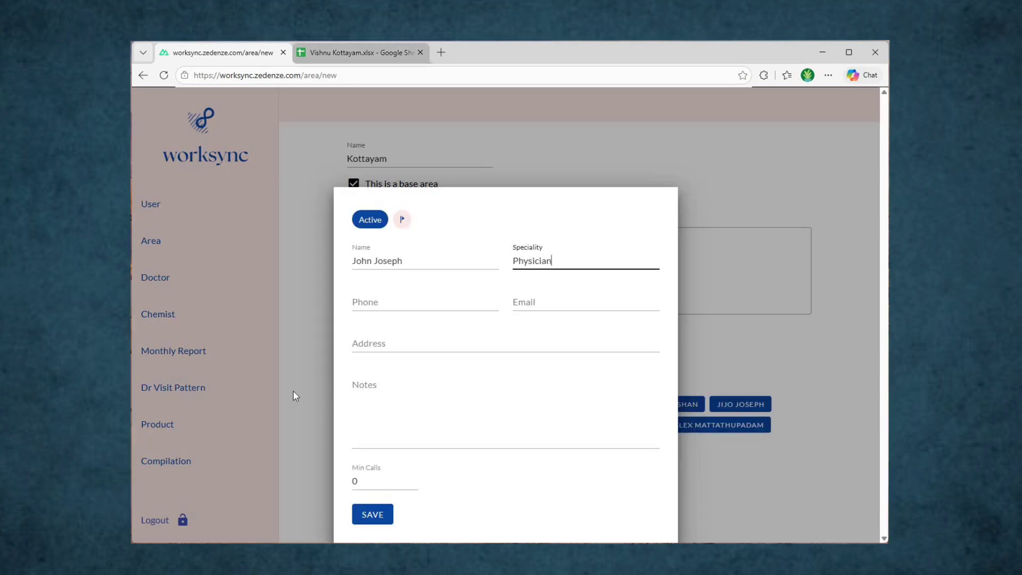
Step: For the last doctor, choose Kottayam from address autofill, enter 3 minimum calls, and save
{"action": "key", "text": "ctrl+Tab"}
{"action": "left_click", "coordinate": [294, 394]}
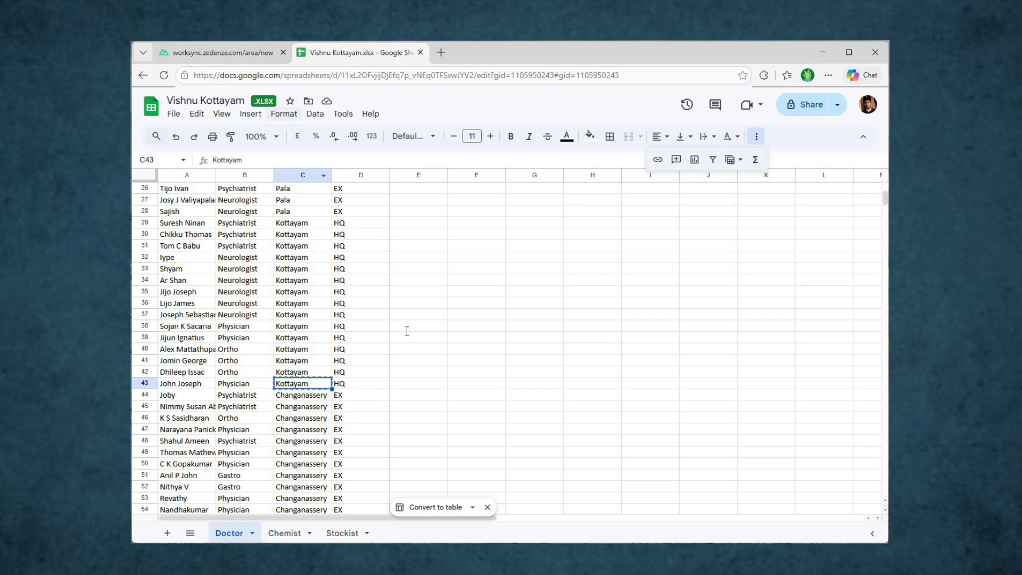
{"action": "left_click", "coordinate": [250, 58]}
{"action": "left_click", "coordinate": [407, 358]}
{"action": "key", "text": "Down"}
{"action": "key", "text": "Return"}
{"action": "key", "text": "Tab"}
{"action": "key", "text": "Tab"}
{"action": "type", "text": "3"}
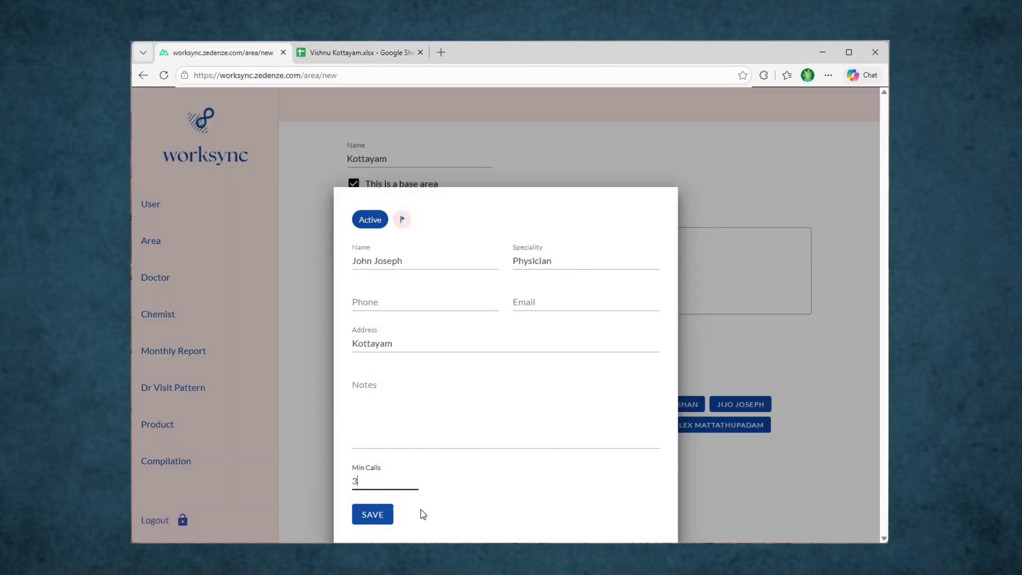
{"action": "key", "text": "Tab"}
{"action": "key", "text": "Return"}
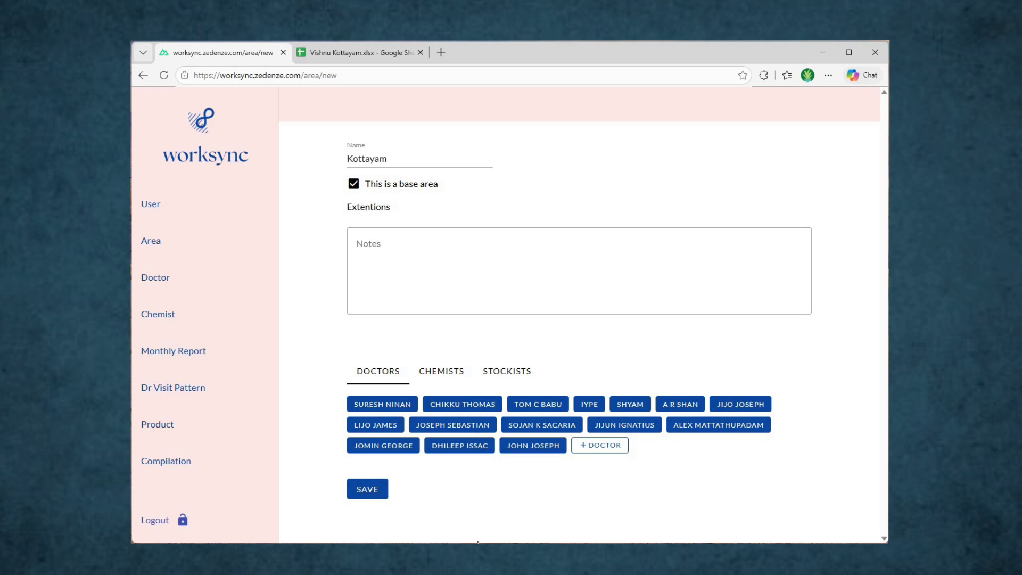
Step: Save the Kottayam base area, then review the Painkulam rows C7:C10 in the Doctor sheet
{"action": "left_click", "coordinate": [366, 493]}
{"action": "left_click", "coordinate": [232, 250]}
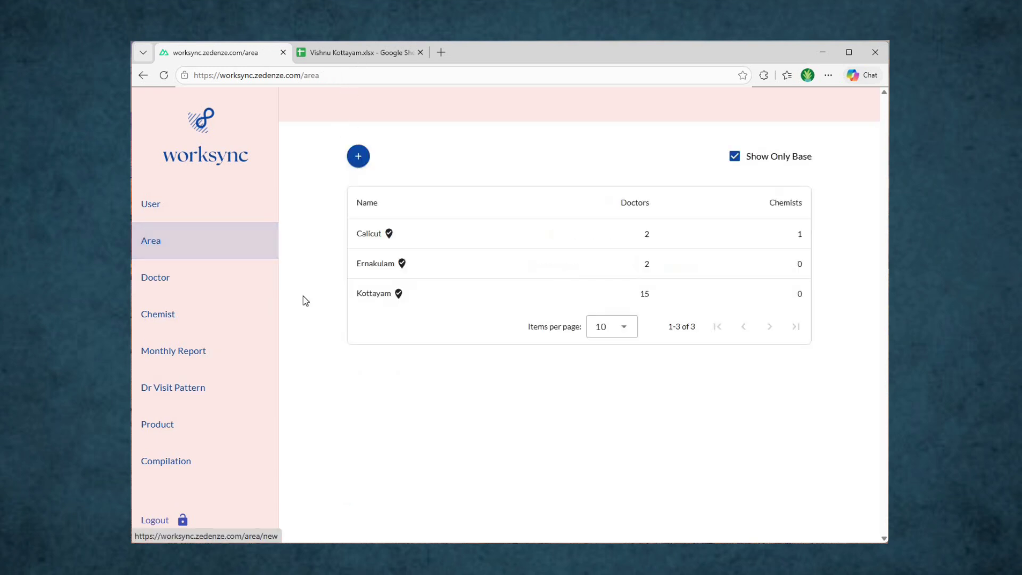
{"action": "key", "text": "ctrl+Tab"}
{"action": "scroll", "coordinate": [302, 335], "scroll_direction": "up", "scroll_amount": 8}
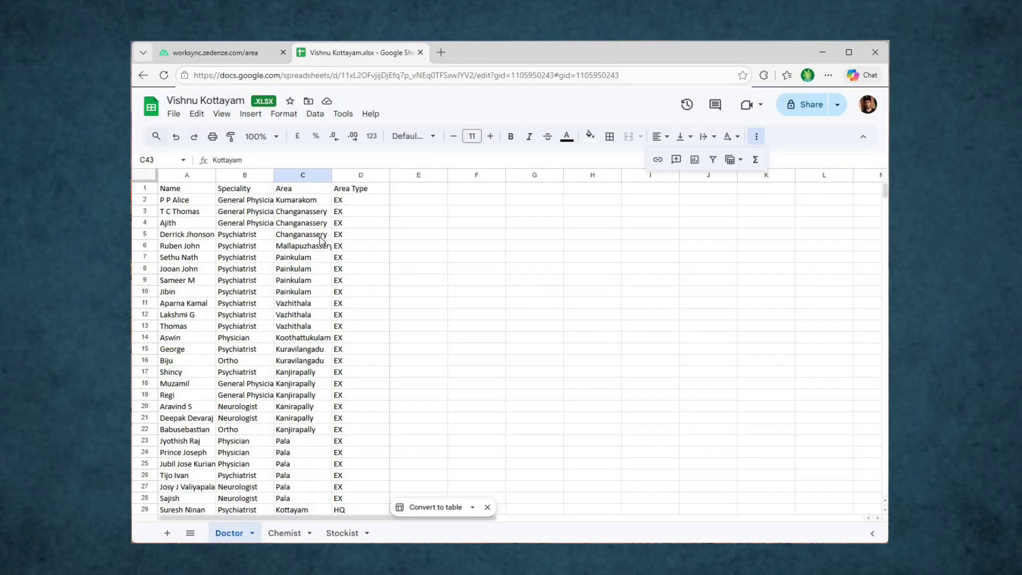
{"action": "left_click", "coordinate": [311, 260]}
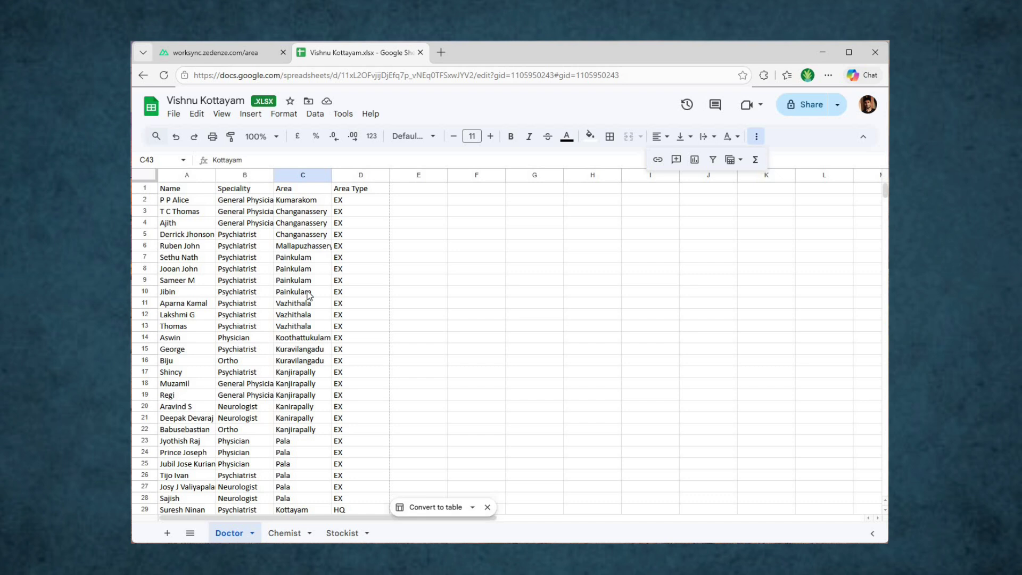
{"action": "left_click", "coordinate": [311, 330], "text": "shift"}
{"action": "left_click_drag", "start_coordinate": [314, 295], "coordinate": [314, 294]}
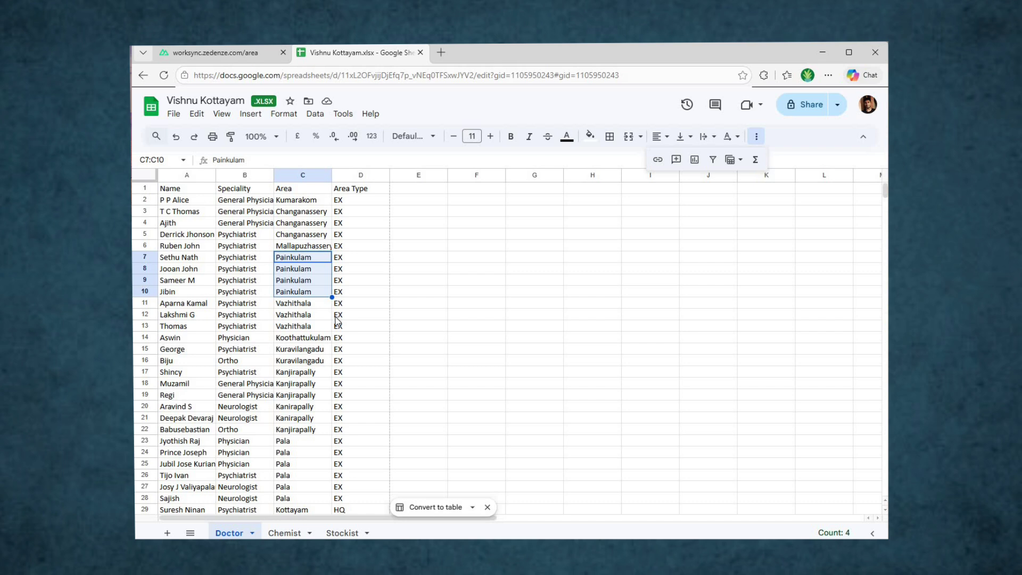
{"action": "key", "text": "ctrl+Tab"}
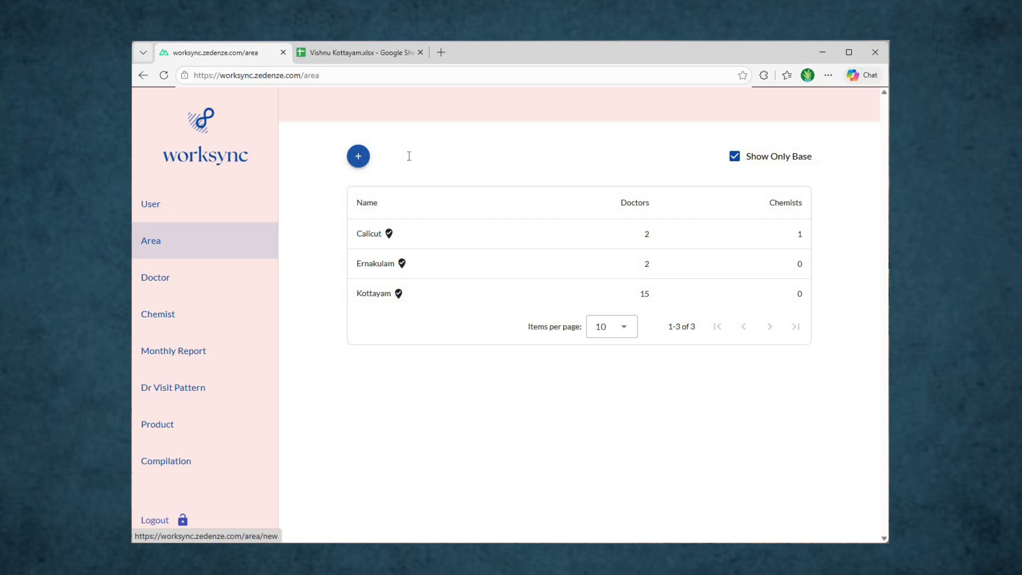
Step: Create a new area named Painkulam with Kottayam chosen as its base
{"action": "left_click", "coordinate": [409, 156]}
{"action": "type", "text": "Painkulam"}
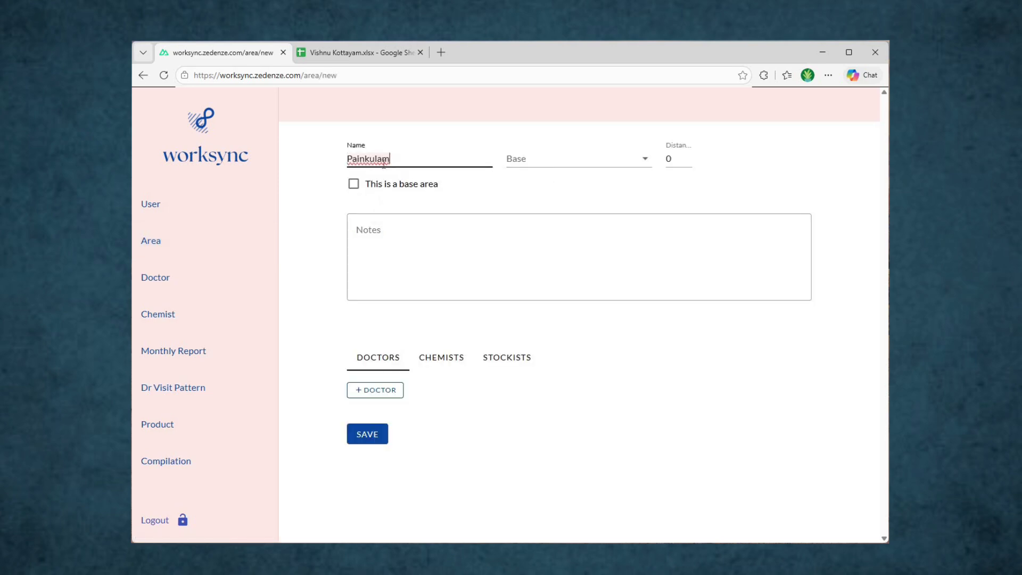
{"action": "left_click", "coordinate": [586, 164]}
{"action": "left_click", "coordinate": [568, 238]}
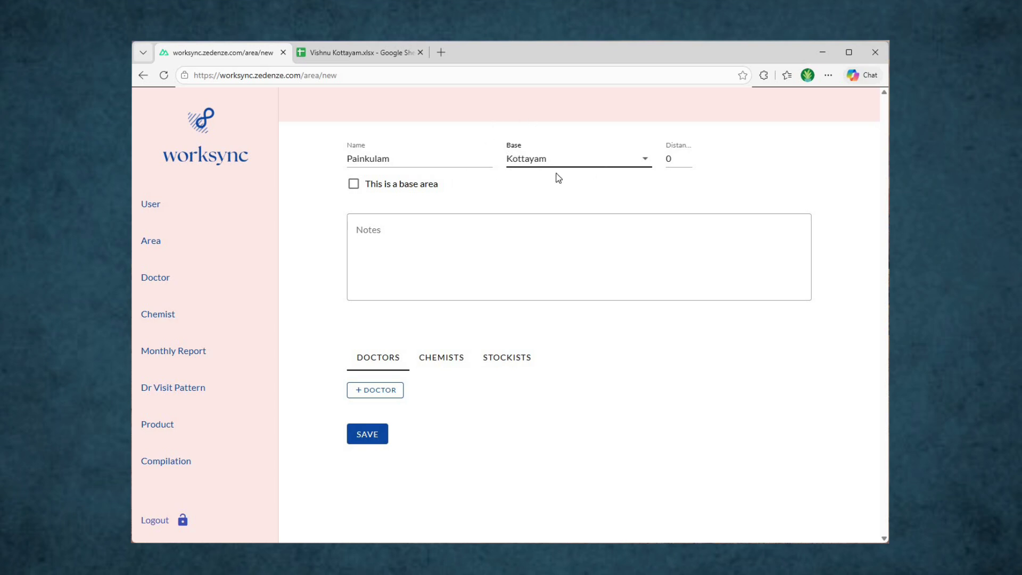
{"action": "key", "text": "ctrl+t"}
{"action": "left_click", "coordinate": [458, 72]}
Step: Search Google for 'kottayam to painkulam distance', which gives 164 km via MC Rd
{"action": "type", "text": "go"}
{"action": "key", "text": "Return"}
{"action": "type", "text": "Painkulam to"}
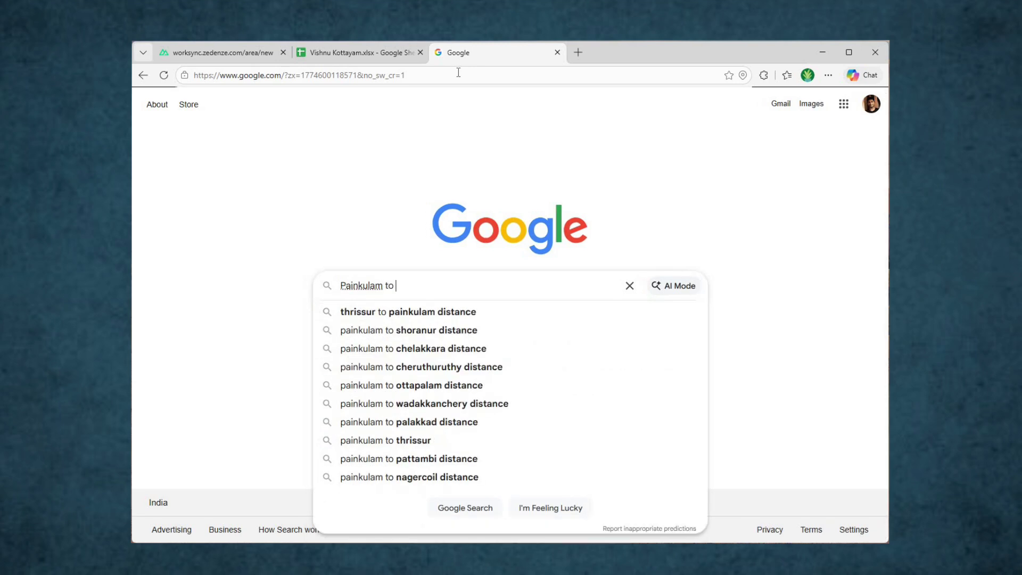
{"action": "type", "text": "ko"}
{"action": "key", "text": "Down"}
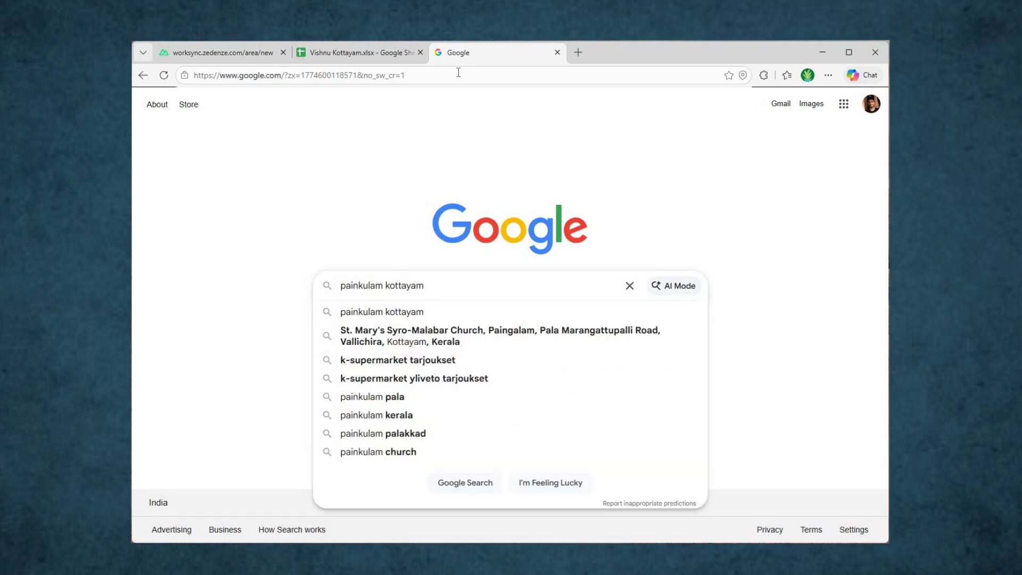
{"action": "type", "text": "dis"}
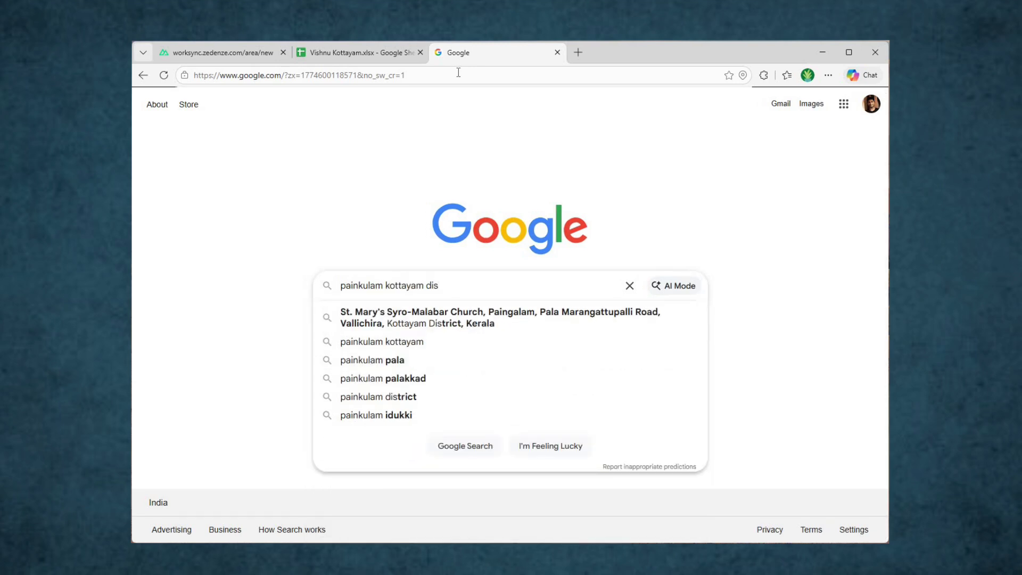
{"action": "type", "text": "tance"}
{"action": "key", "text": "Return"}
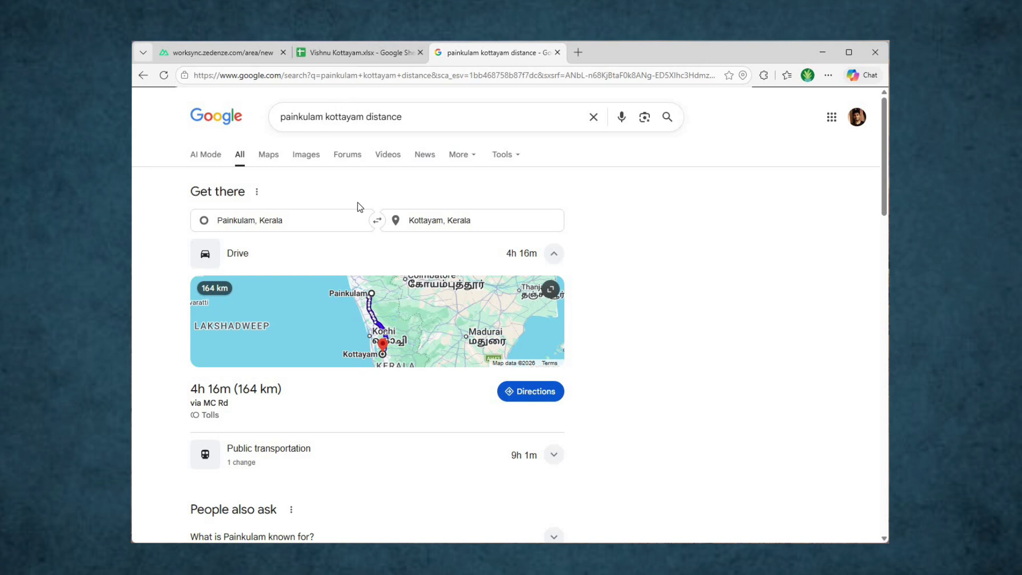
{"action": "type", "text": "to"}
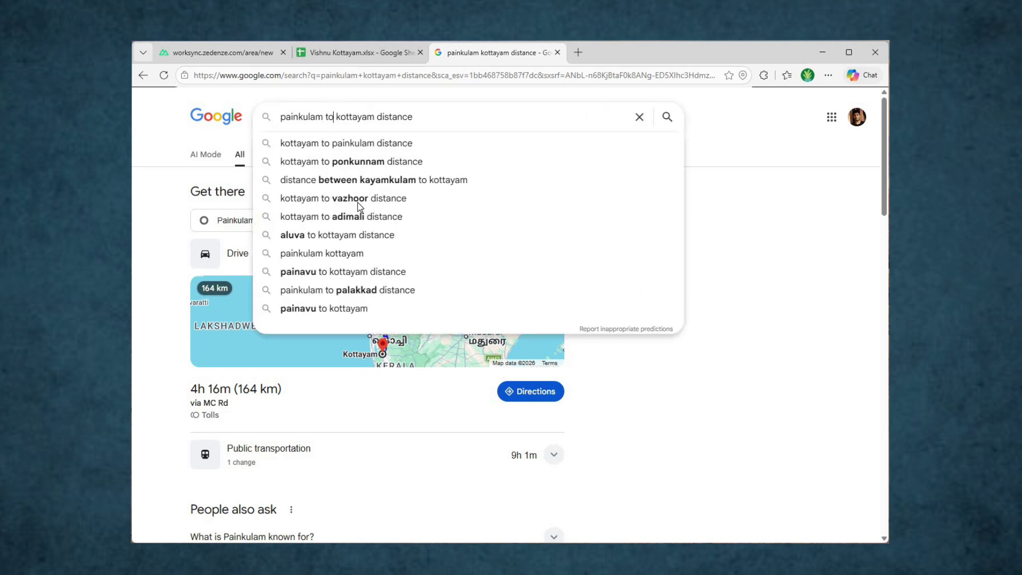
{"action": "key", "text": "Down"}
{"action": "key", "text": "Return"}
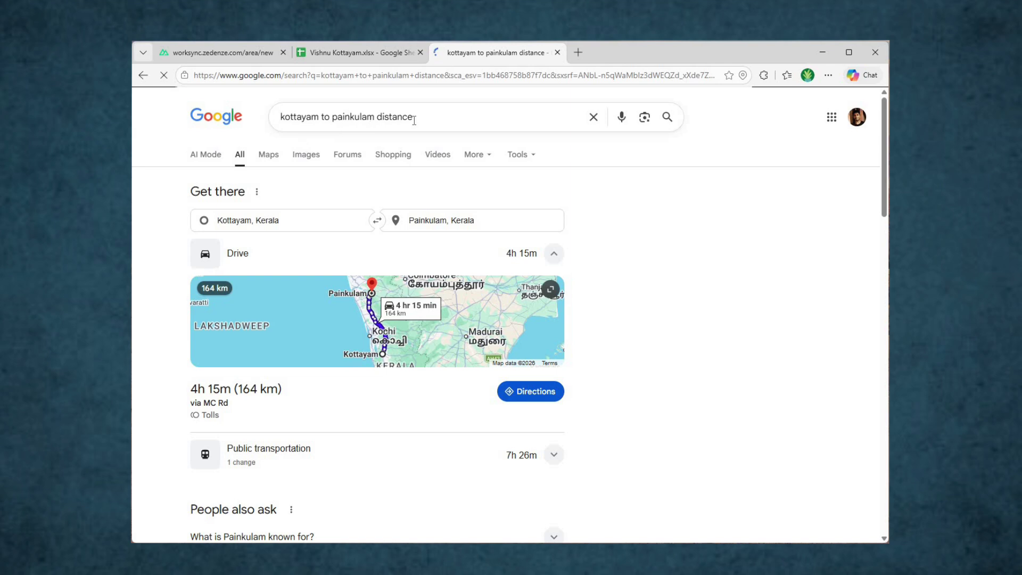
{"action": "key", "text": "ctrl+a"}
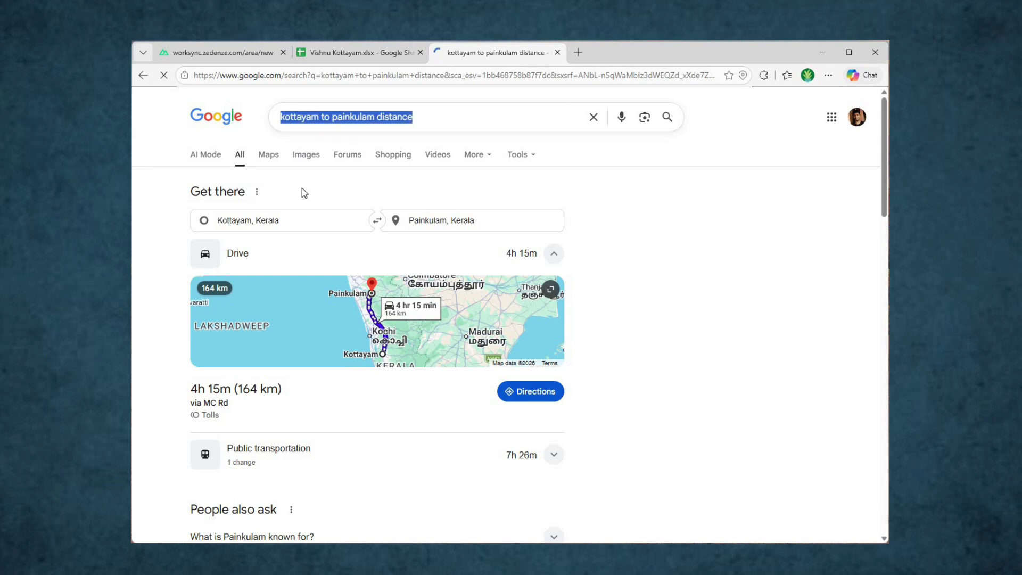
Step: Search 'painkulam hospital to kottayam distance' (57.8 km, 1h 31m) and go back to Worksync
{"action": "key", "text": "BackSpace"}
{"action": "type", "text": "pai"}
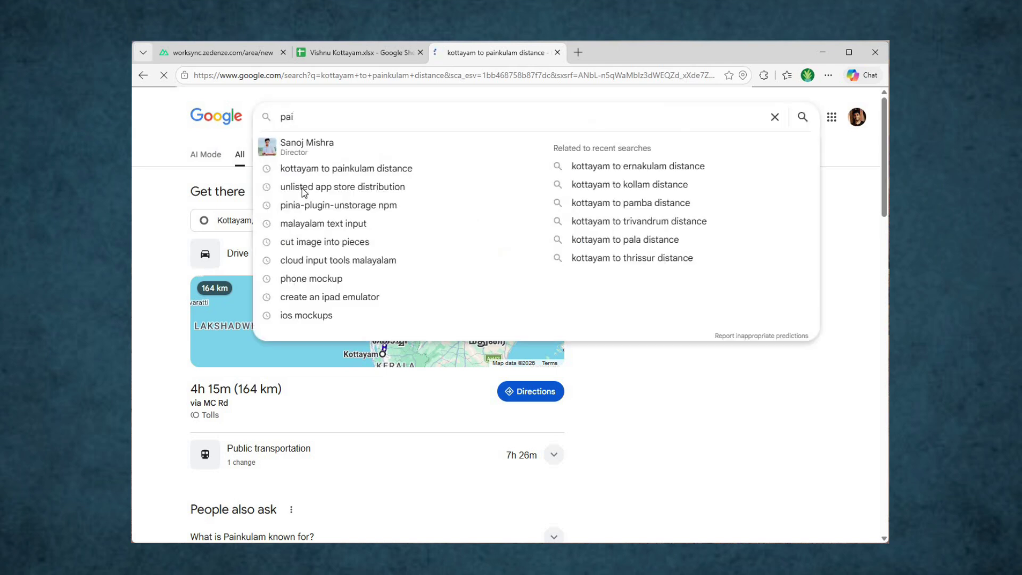
{"action": "type", "text": "nkulam"}
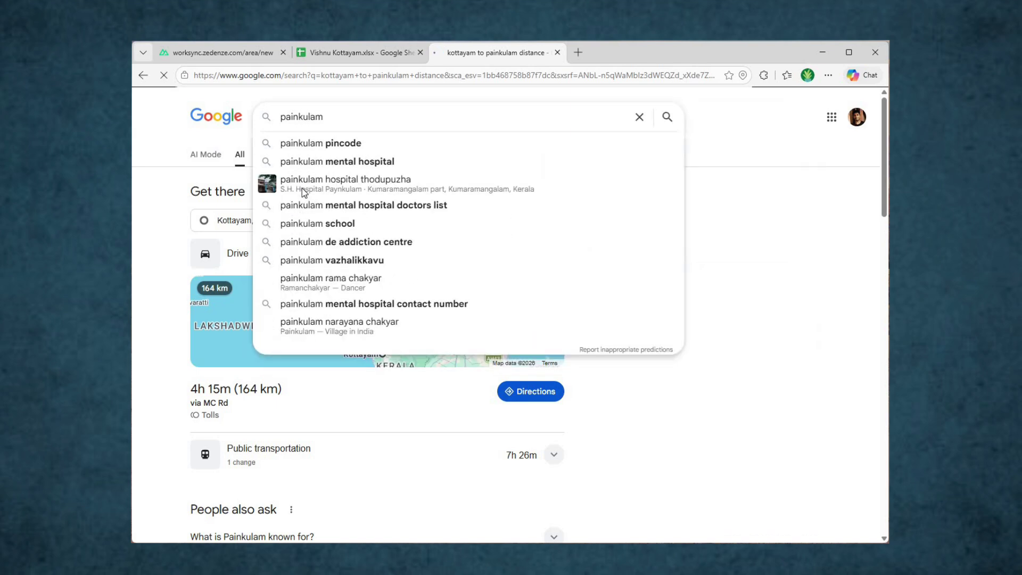
{"action": "key", "text": "Down"}
{"action": "key", "text": "Down"}
{"action": "key", "text": "Down"}
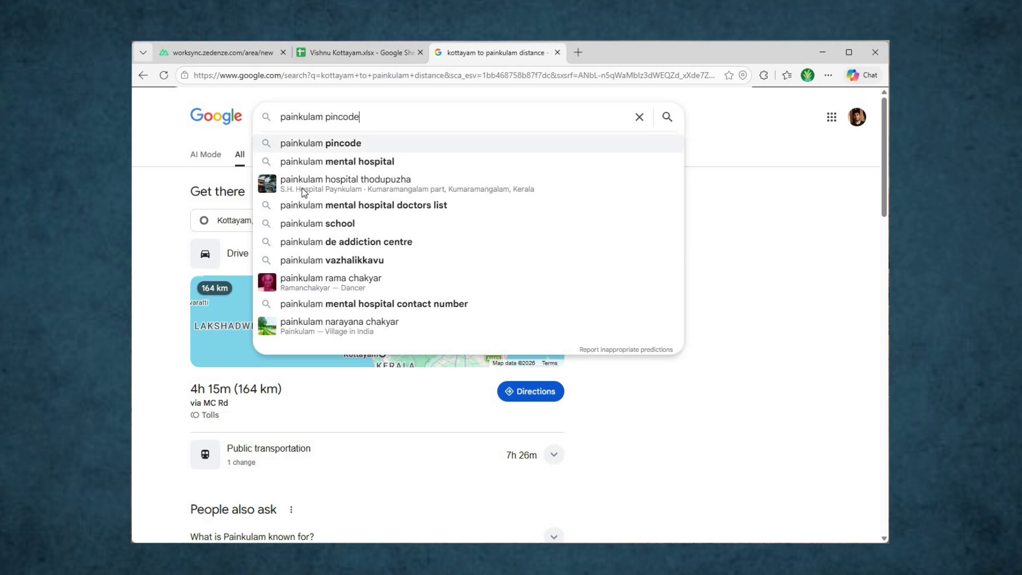
{"action": "key", "text": "BackSpace"}
{"action": "key", "text": "BackSpace"}
{"action": "key", "text": "BackSpace"}
{"action": "key", "text": "BackSpace"}
{"action": "key", "text": "BackSpace"}
{"action": "key", "text": "BackSpace"}
{"action": "key", "text": "BackSpace"}
{"action": "key", "text": "BackSpace"}
{"action": "key", "text": "BackSpace"}
{"action": "key", "text": "BackSpace"}
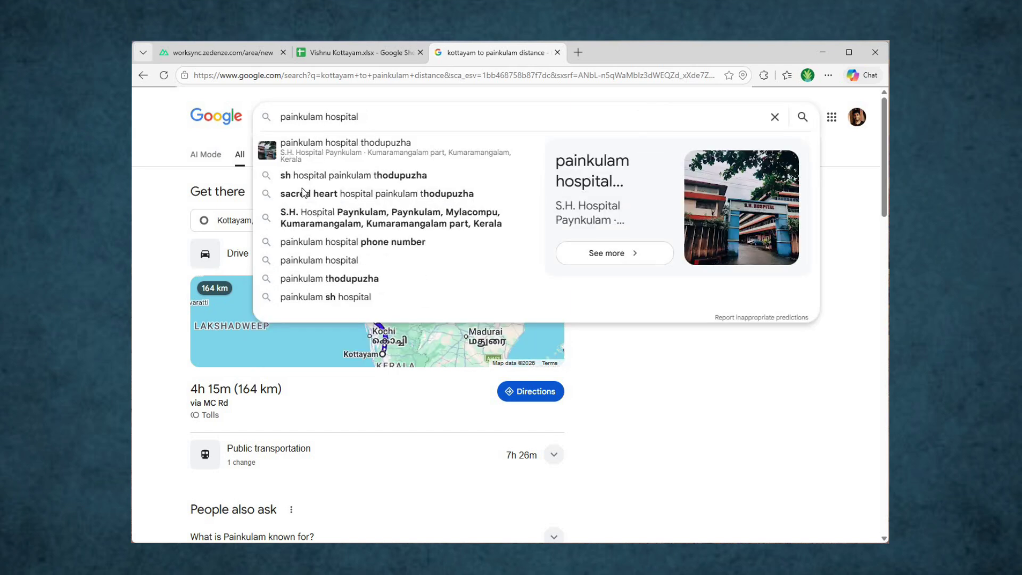
{"action": "type", "text": "to kottayam"}
{"action": "key", "text": "Down"}
{"action": "key", "text": "Return"}
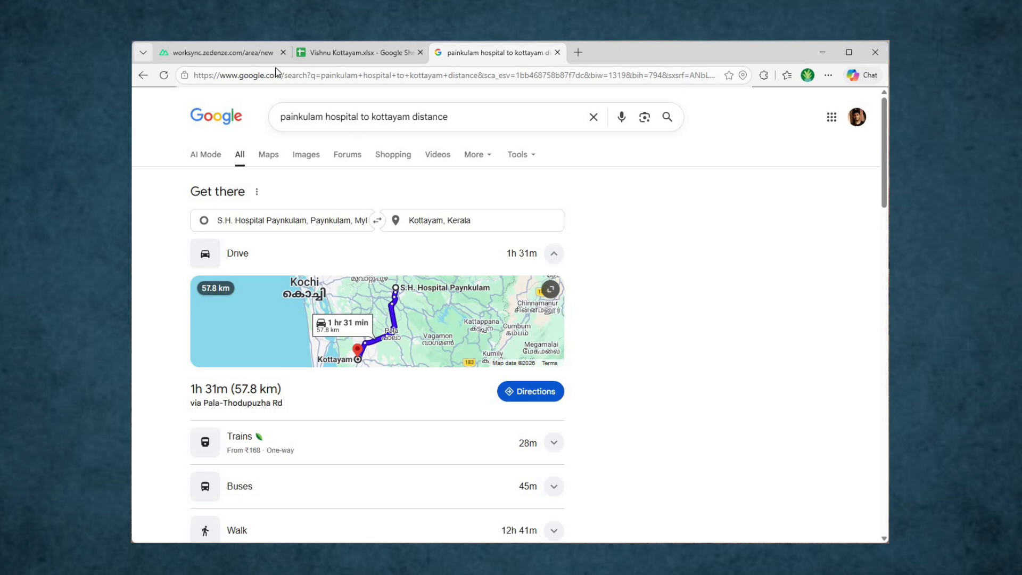
{"action": "left_click", "coordinate": [258, 59]}
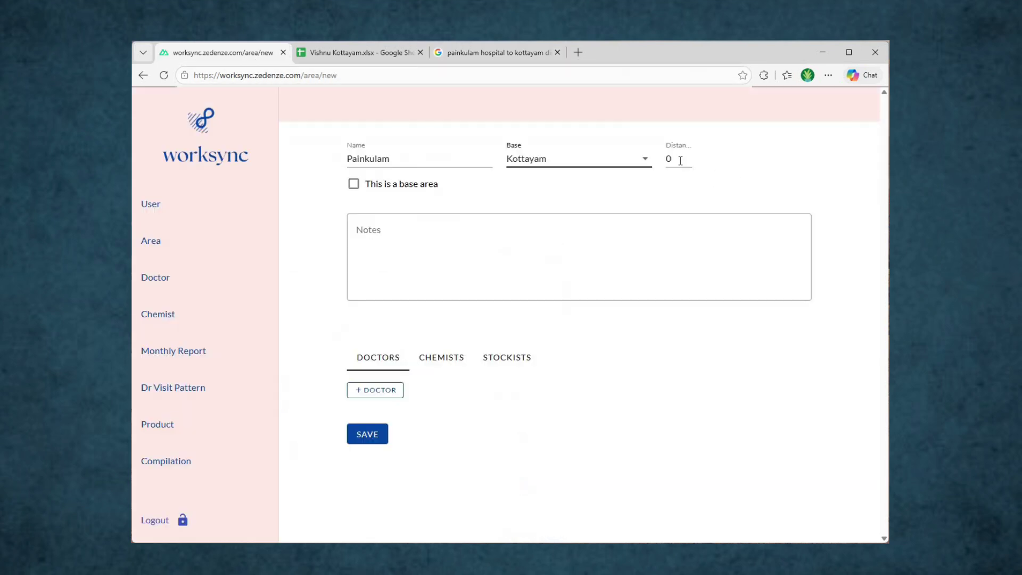
Step: Enter distance 60 for Painkulam and copy the first Painkulam doctor's name from A7
{"action": "key", "text": "Tab"}
{"action": "type", "text": "60"}
{"action": "left_click", "coordinate": [389, 57]}
{"action": "left_click", "coordinate": [195, 259]}
{"action": "key", "text": "ctrl+c"}
Step: Open a new doctor form in Painkulam and paste the copied doctor's name
{"action": "key", "text": "ctrl+shift+Tab"}
{"action": "key", "text": "Tab"}
{"action": "key", "text": "Tab"}
{"action": "key", "text": "Tab"}
{"action": "key", "text": "Tab"}
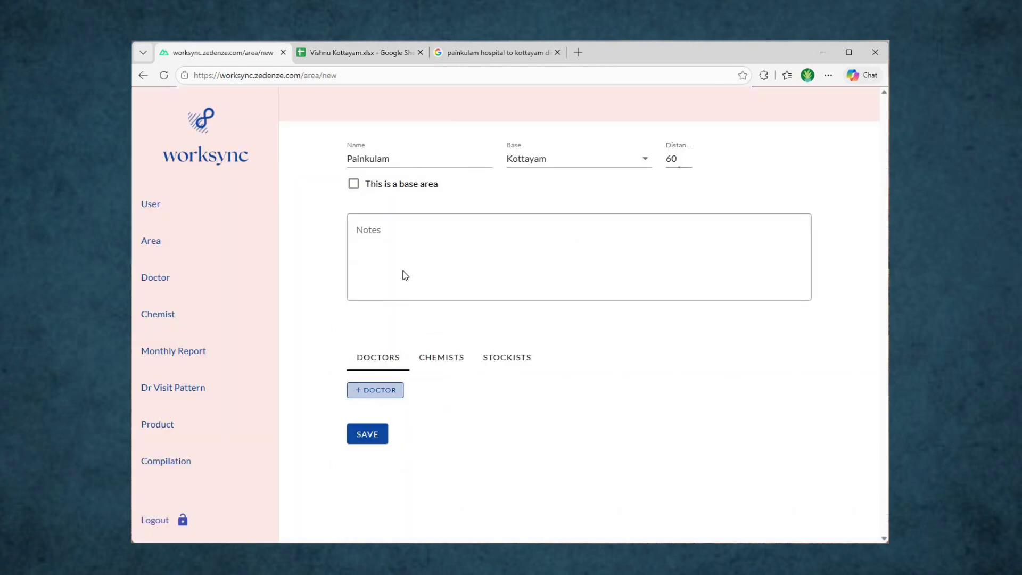
{"action": "key", "text": "Return"}
{"action": "left_click", "coordinate": [407, 254]}
{"action": "key", "text": "ctrl+v"}
{"action": "key", "text": "ctrl+Tab"}
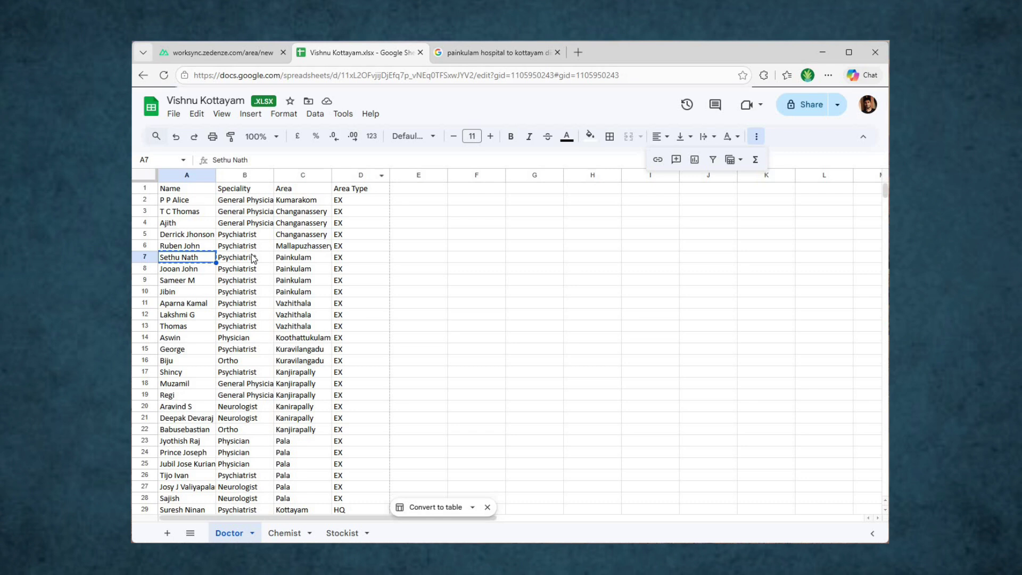
Step: Give the current doctor speciality Psychiatrist and address Painkulam from row 7, then save
{"action": "left_click", "coordinate": [253, 259]}
{"action": "key", "text": "ctrl+c"}
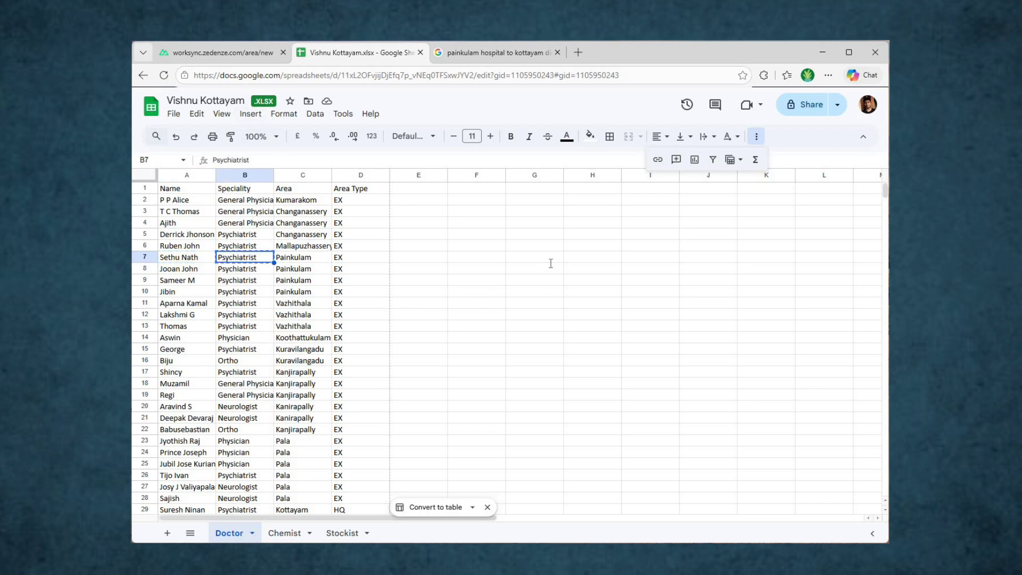
{"action": "key", "text": "ctrl+shift+Tab"}
{"action": "key", "text": "Tab"}
{"action": "key", "text": "ctrl+v"}
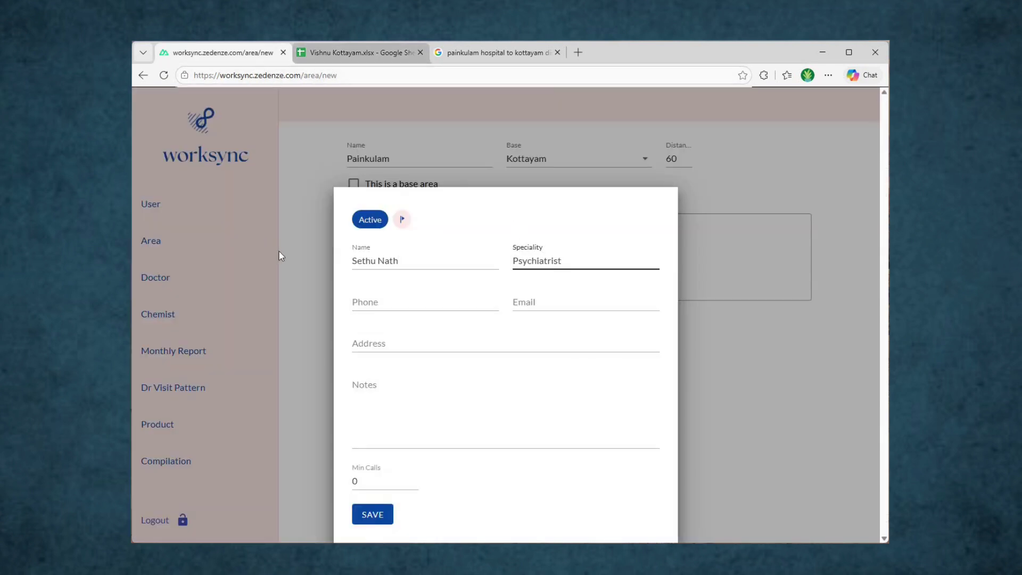
{"action": "key", "text": "ctrl+Tab"}
{"action": "key", "text": "Right"}
{"action": "key", "text": "Up"}
{"action": "key", "text": "Down"}
{"action": "key", "text": "ctrl+c"}
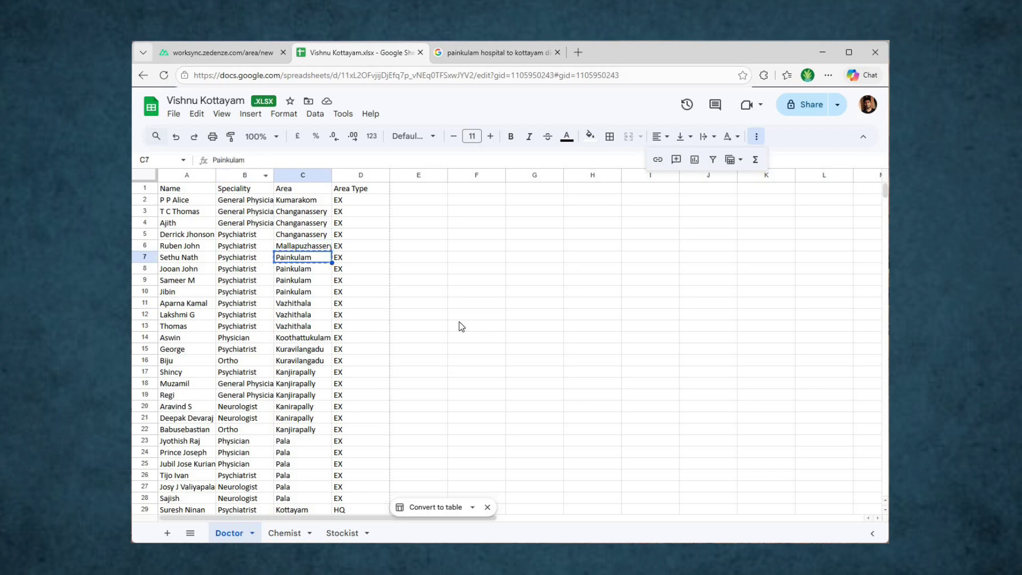
{"action": "key", "text": "ctrl+shift+Tab"}
{"action": "key", "text": "Tab"}
{"action": "key", "text": "Tab"}
{"action": "key", "text": "Tab"}
{"action": "key", "text": "ctrl+v"}
{"action": "key", "text": "Tab"}
{"action": "key", "text": "Tab"}
{"action": "left_click", "coordinate": [381, 516]}
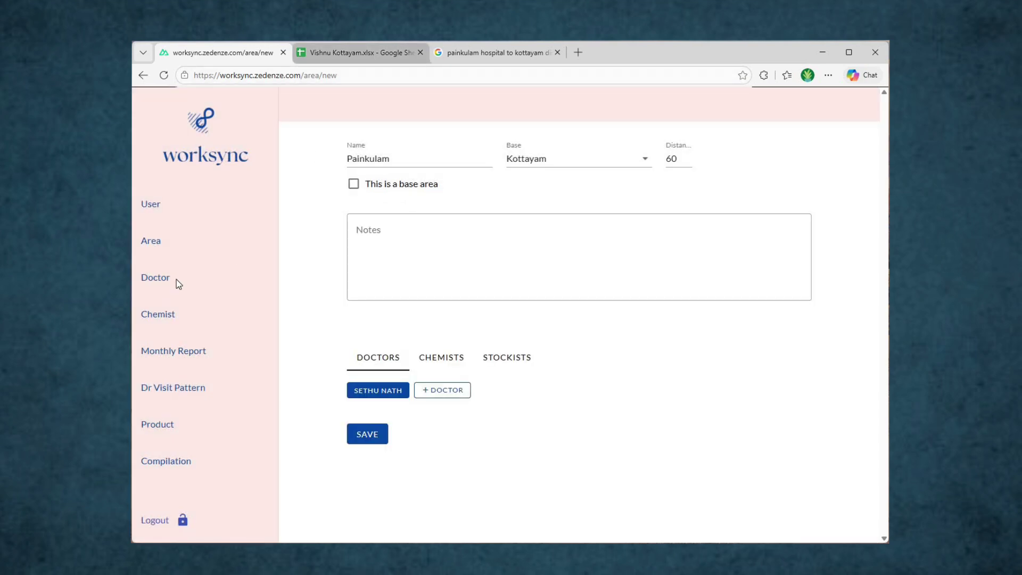
Step: Start a new doctor with the name and Psychiatrist speciality from spreadsheet row 8
{"action": "key", "text": "ctrl+Tab"}
{"action": "left_click", "coordinate": [186, 268]}
{"action": "key", "text": "ctrl+c"}
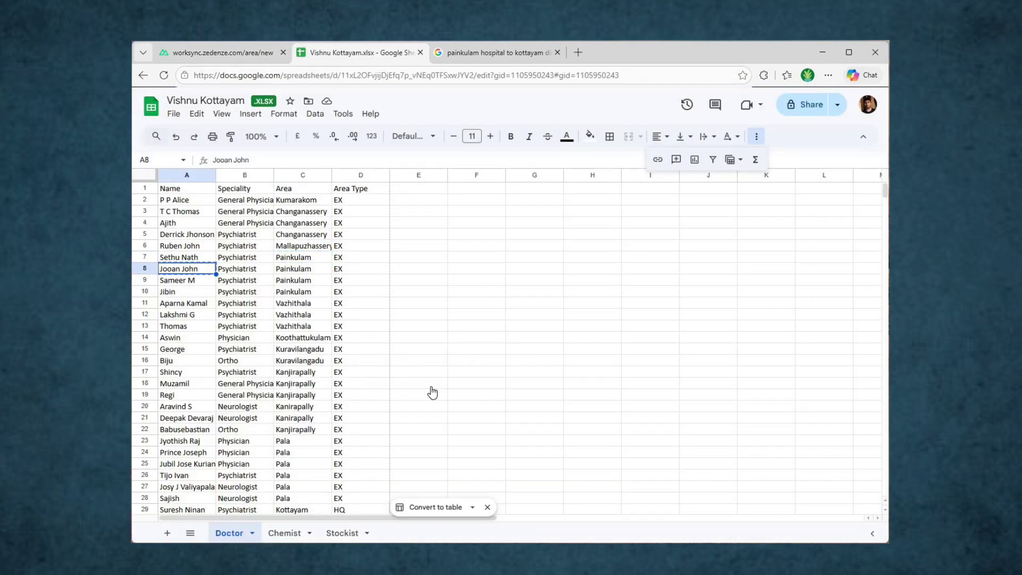
{"action": "key", "text": "ctrl+shift+Tab"}
{"action": "key", "text": "Return"}
{"action": "key", "text": "ctrl+v"}
{"action": "key", "text": "ctrl+Tab"}
{"action": "key", "text": "Right"}
{"action": "key", "text": "ctrl+c"}
{"action": "key", "text": "ctrl+shift+Tab"}
{"action": "key", "text": "Tab"}
{"action": "key", "text": "ctrl+v"}
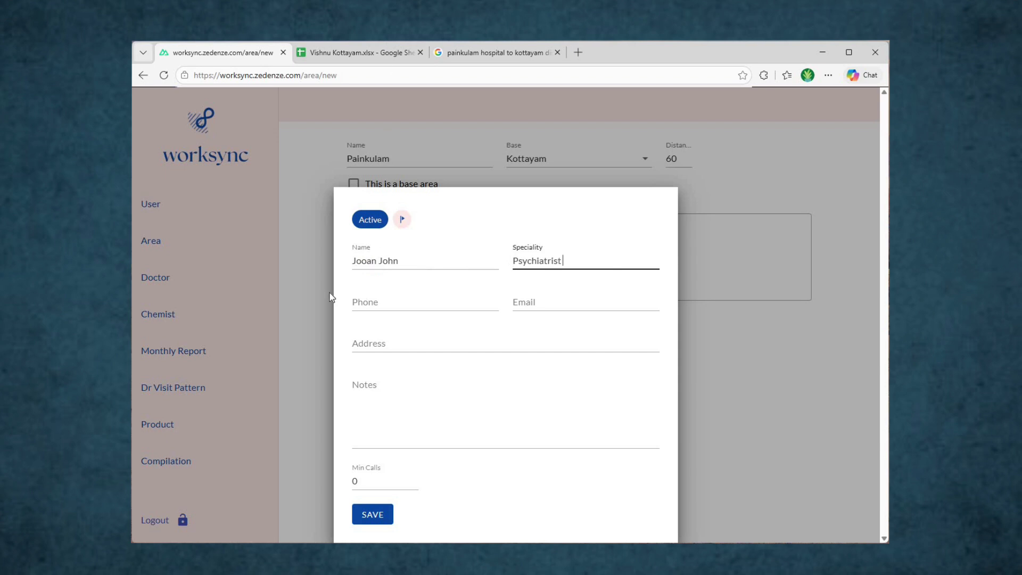
Step: Set that doctor's address to Painkulam and minimum calls to 3, then save
{"action": "key", "text": "ctrl+Tab"}
{"action": "key", "text": "Right"}
{"action": "key", "text": "ctrl+c"}
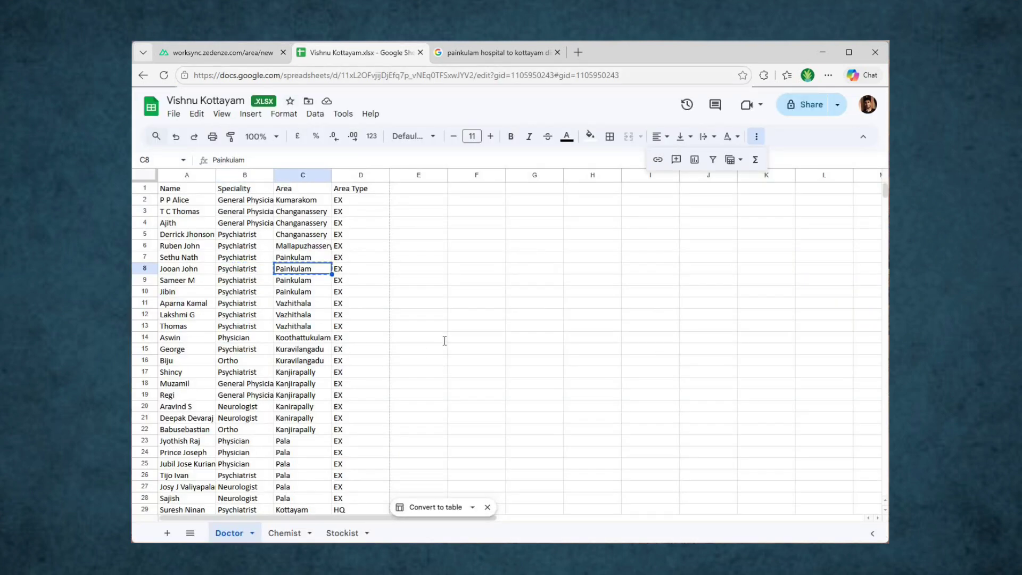
{"action": "key", "text": "ctrl+shift+Tab"}
{"action": "key", "text": "Tab"}
{"action": "key", "text": "Tab"}
{"action": "key", "text": "Tab"}
{"action": "key", "text": "ctrl+v"}
{"action": "key", "text": "Tab"}
{"action": "key", "text": "Tab"}
{"action": "type", "text": "3"}
{"action": "key", "text": "Tab"}
{"action": "key", "text": "Return"}
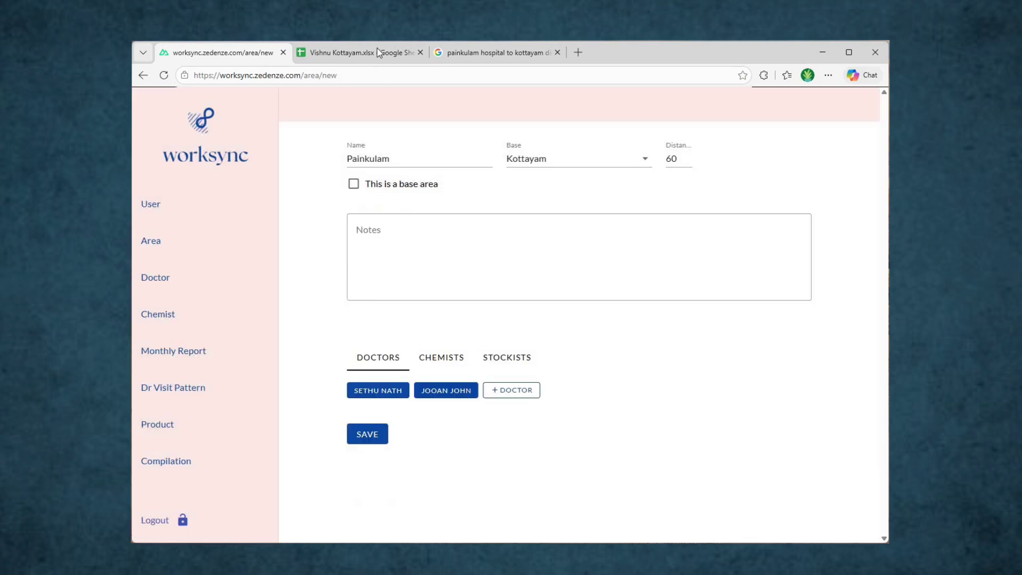
Step: Add the next doctor with the name and Psychiatrist speciality copied from the spreadsheet
{"action": "key", "text": "ctrl+Tab"}
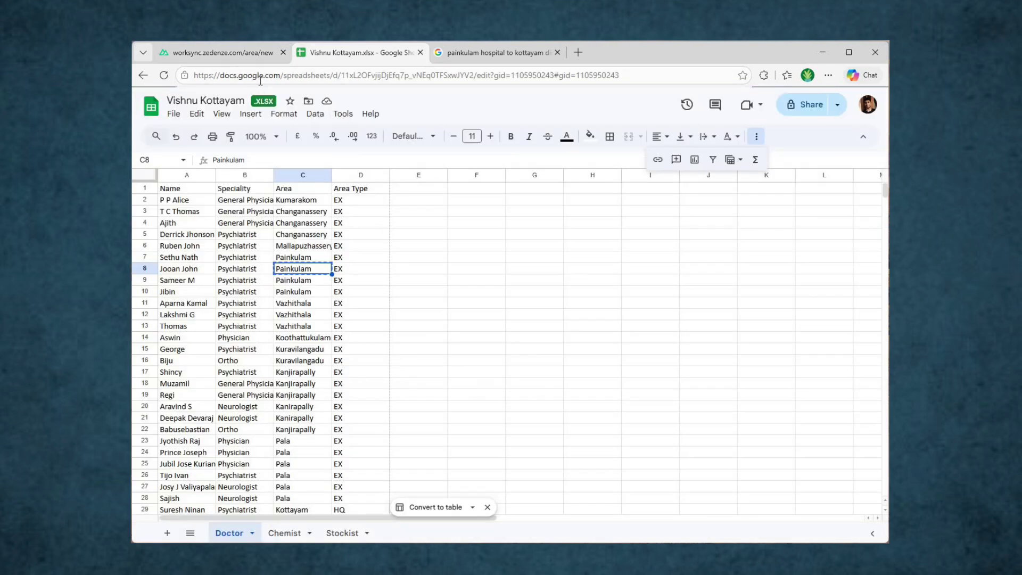
{"action": "key", "text": "Left"}
{"action": "key", "text": "Left"}
{"action": "key", "text": "ctrl+c"}
{"action": "key", "text": "ctrl+shift+Tab"}
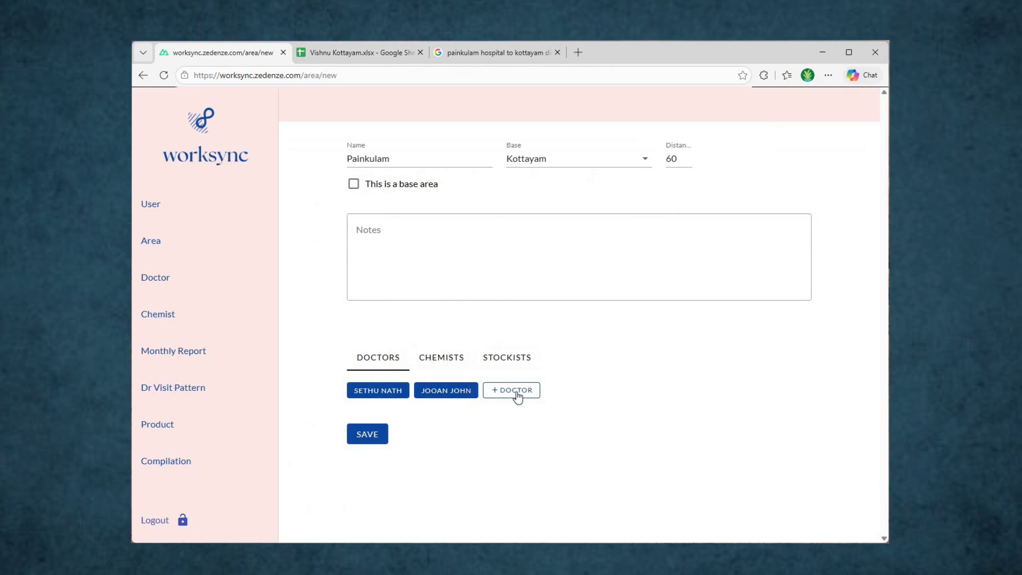
{"action": "key", "text": "Return"}
{"action": "key", "text": "ctrl+v"}
{"action": "key", "text": "ctrl+Tab"}
{"action": "key", "text": "Right"}
{"action": "key", "text": "ctrl+c"}
{"action": "key", "text": "ctrl+shift+Tab"}
{"action": "key", "text": "Tab"}
{"action": "key", "text": "ctrl+v"}
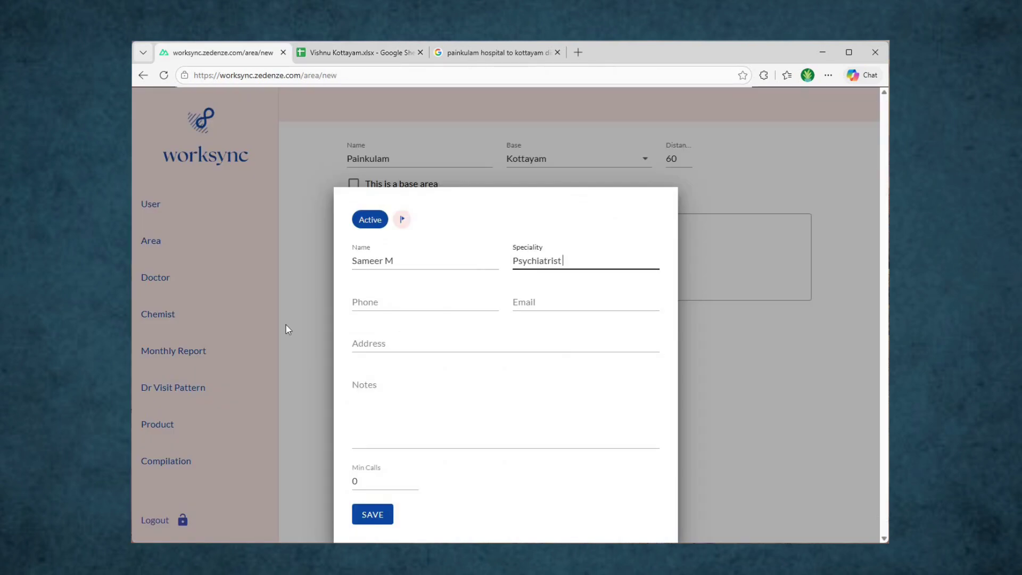
Step: Give this doctor address Painkulam and minimum calls 3, and save
{"action": "key", "text": "ctrl+Tab"}
{"action": "key", "text": "Right"}
{"action": "key", "text": "ctrl+c"}
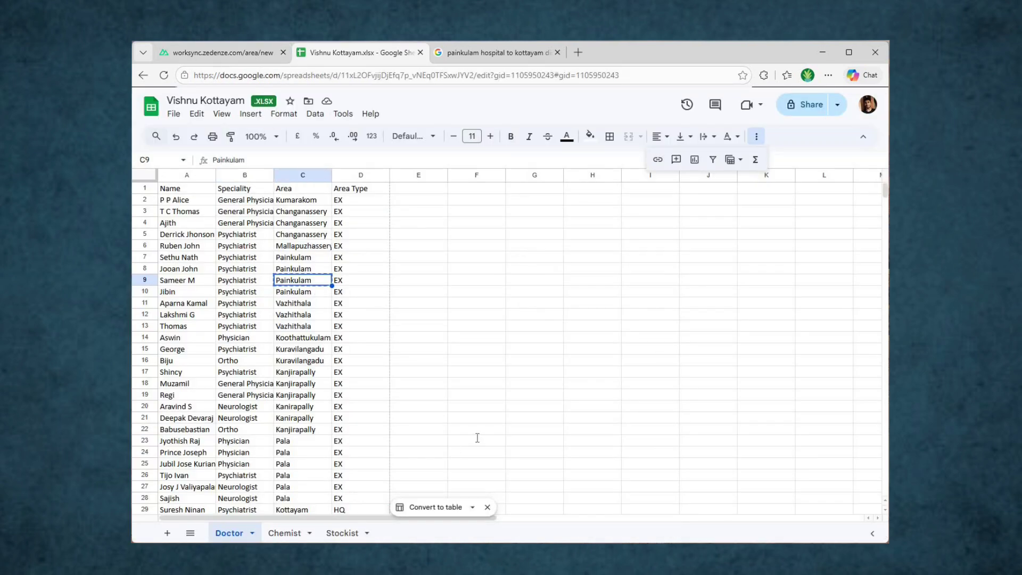
{"action": "key", "text": "ctrl+shift+Tab"}
{"action": "key", "text": "Tab"}
{"action": "key", "text": "Tab"}
{"action": "key", "text": "Tab"}
{"action": "key", "text": "ctrl+v"}
{"action": "double_click", "coordinate": [357, 479]}
{"action": "type", "text": "3"}
{"action": "key", "text": "Return"}
Step: Add the last doctor with the name and Psychiatrist speciality copied from the next row
{"action": "key", "text": "ctrl+Tab"}
{"action": "key", "text": "Down"}
{"action": "key", "text": "Left"}
{"action": "key", "text": "Left"}
{"action": "key", "text": "ctrl+c"}
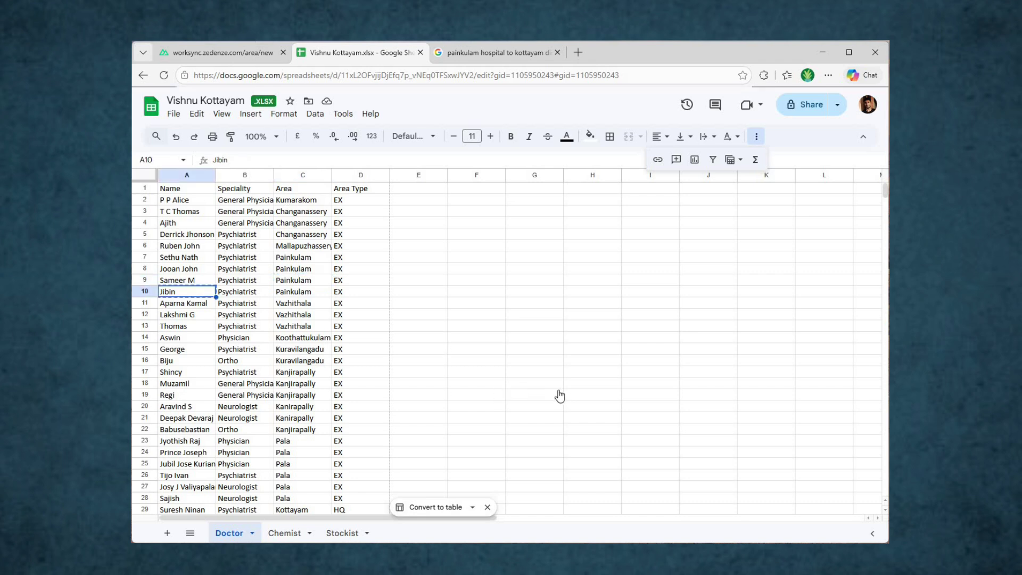
{"action": "key", "text": "ctrl+shift+Tab"}
{"action": "left_click", "coordinate": [571, 389]}
{"action": "key", "text": "ctrl+v"}
{"action": "key", "text": "Tab"}
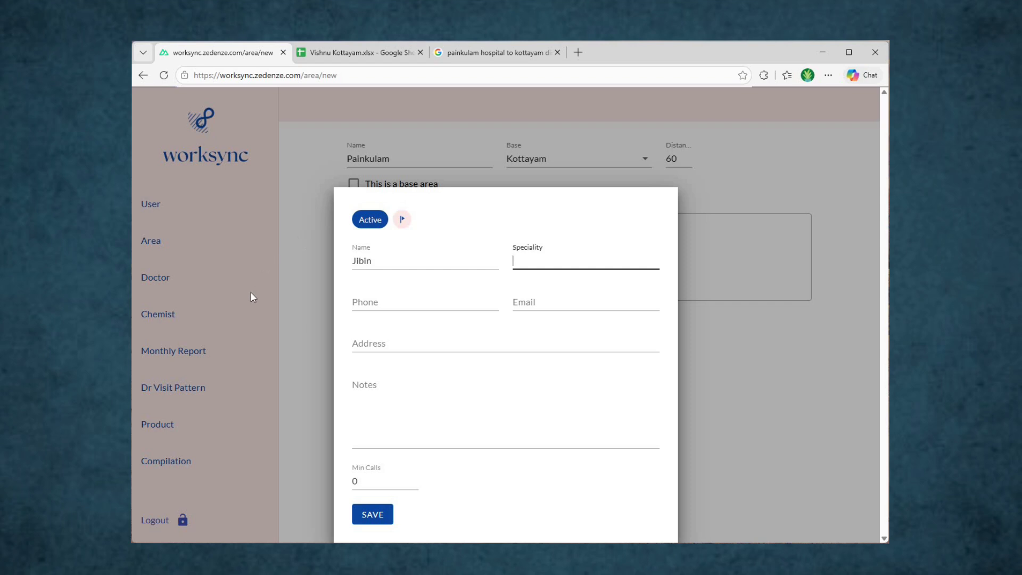
{"action": "key", "text": "ctrl+Tab"}
{"action": "key", "text": "Right"}
{"action": "key", "text": "ctrl+c"}
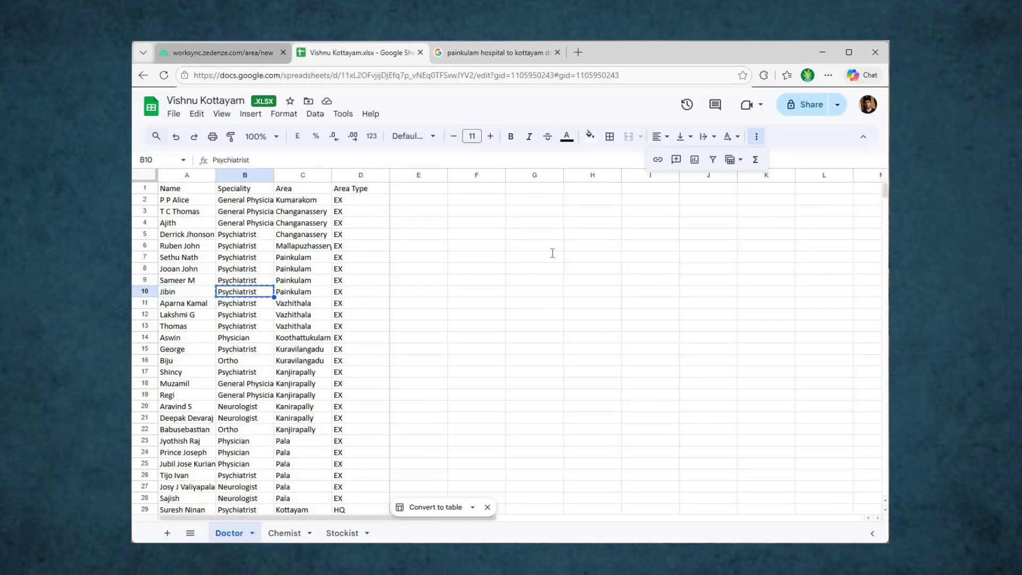
{"action": "key", "text": "ctrl+shift+Tab"}
{"action": "key", "text": "ctrl+v"}
Step: Set the last doctor's address to Painkulam, save the doctor, then save the Painkulam area
{"action": "key", "text": "ctrl+Tab"}
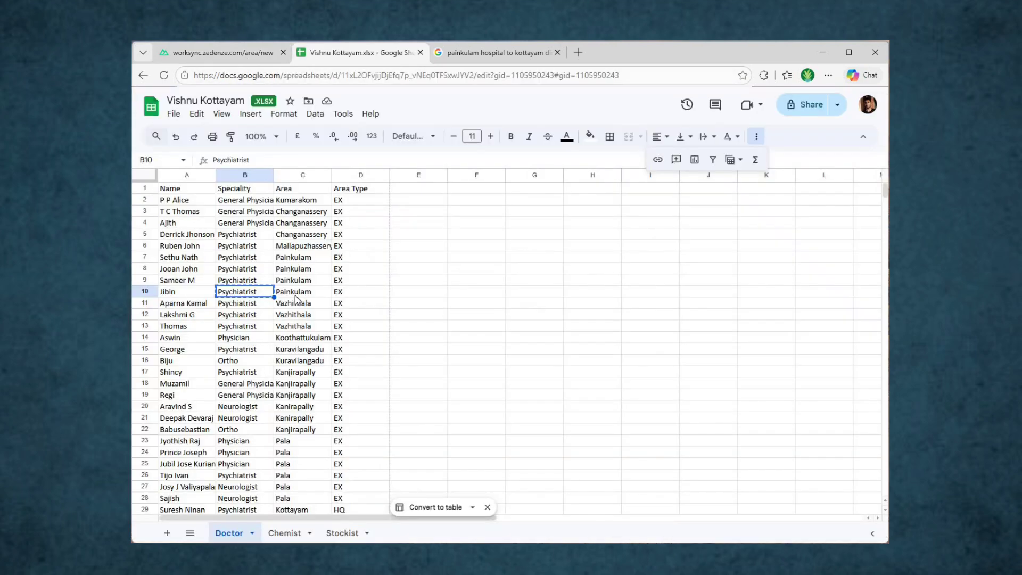
{"action": "key", "text": "Right"}
{"action": "key", "text": "ctrl+c"}
{"action": "key", "text": "ctrl+shift+Tab"}
{"action": "key", "text": "Tab"}
{"action": "key", "text": "Tab"}
{"action": "key", "text": "Tab"}
{"action": "key", "text": "ctrl+v"}
{"action": "key", "text": "Tab"}
{"action": "key", "text": "Tab"}
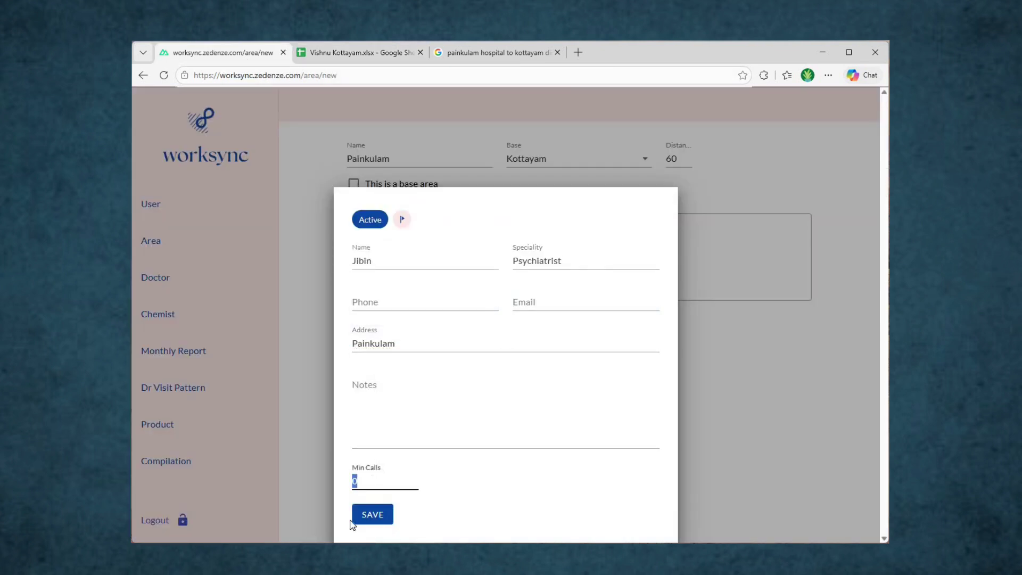
{"action": "left_click", "coordinate": [367, 513]}
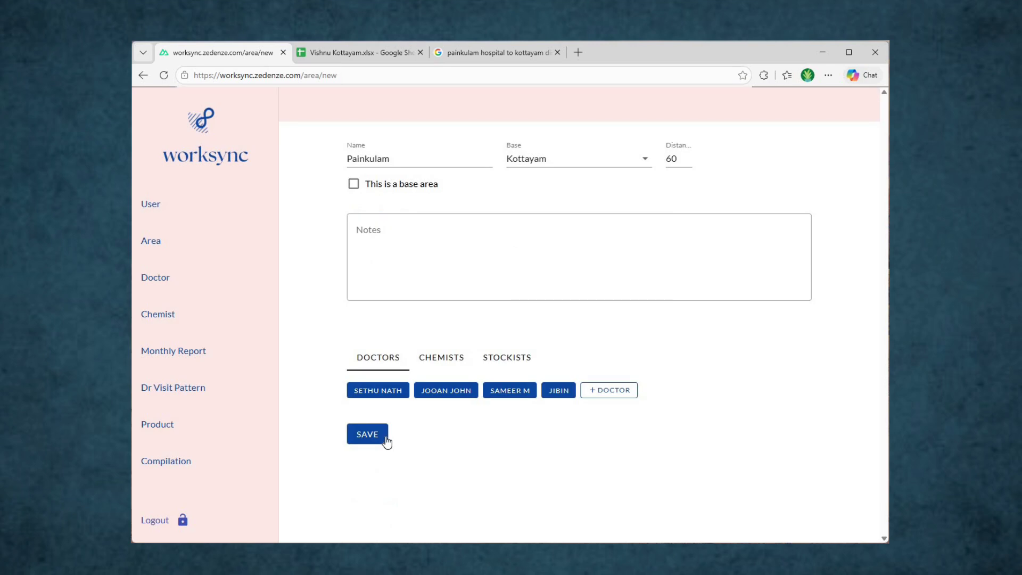
{"action": "left_click", "coordinate": [385, 440]}
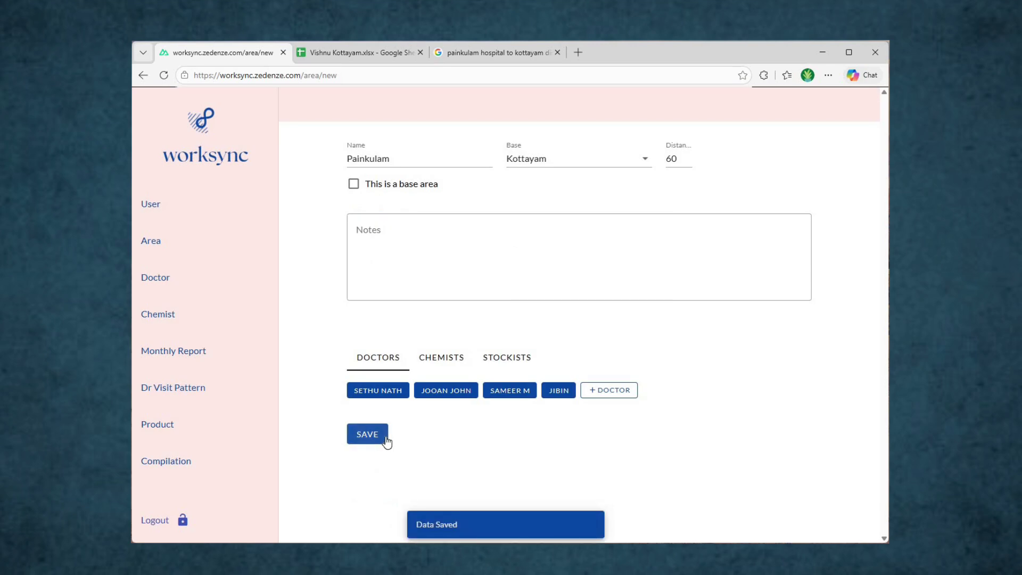
Step: Show all areas, not only bases, and open Painkulam to check its four doctors
{"action": "left_click", "coordinate": [161, 254]}
{"action": "left_click", "coordinate": [165, 75]}
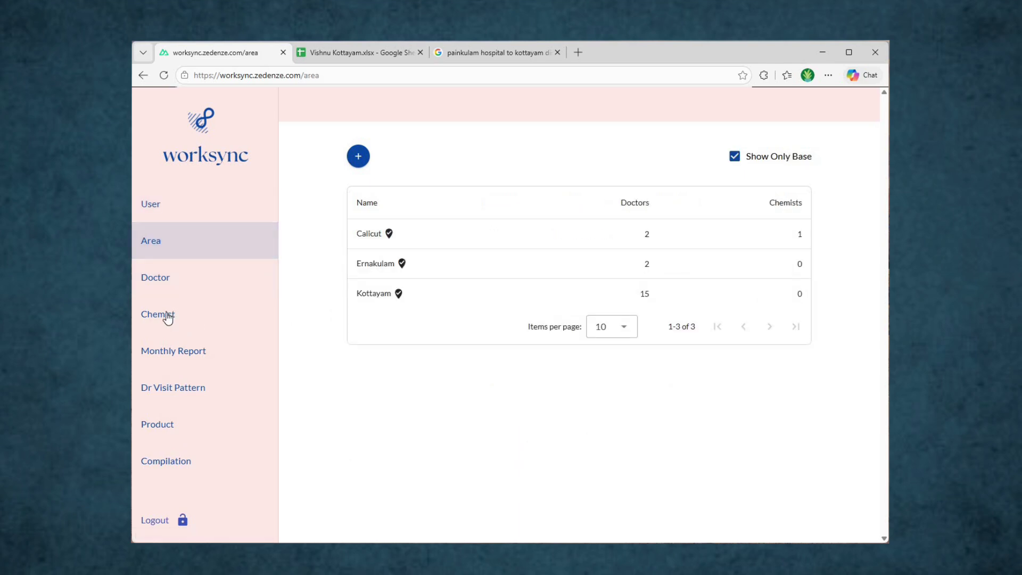
{"action": "left_click", "coordinate": [734, 157]}
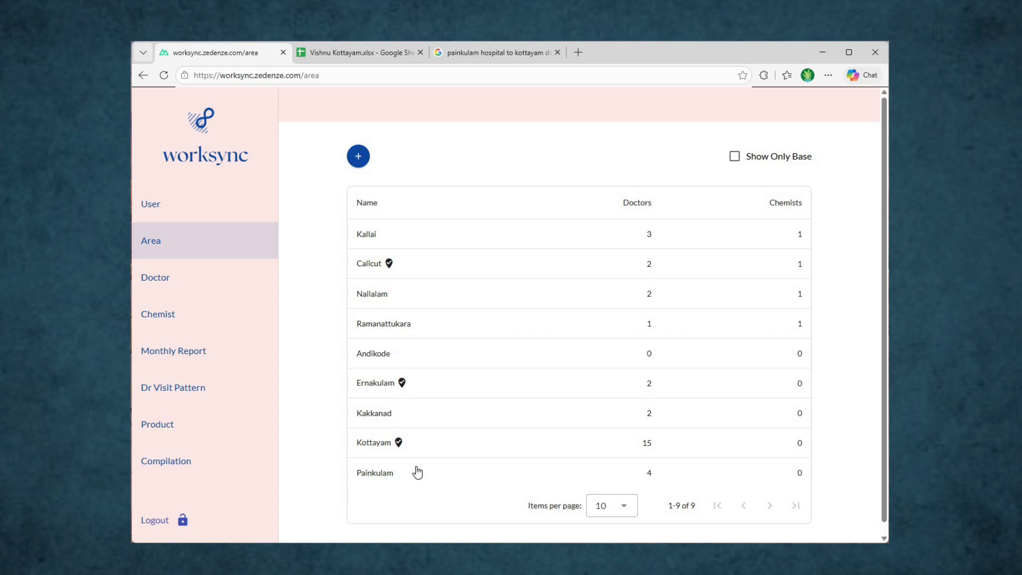
{"action": "left_click", "coordinate": [417, 473]}
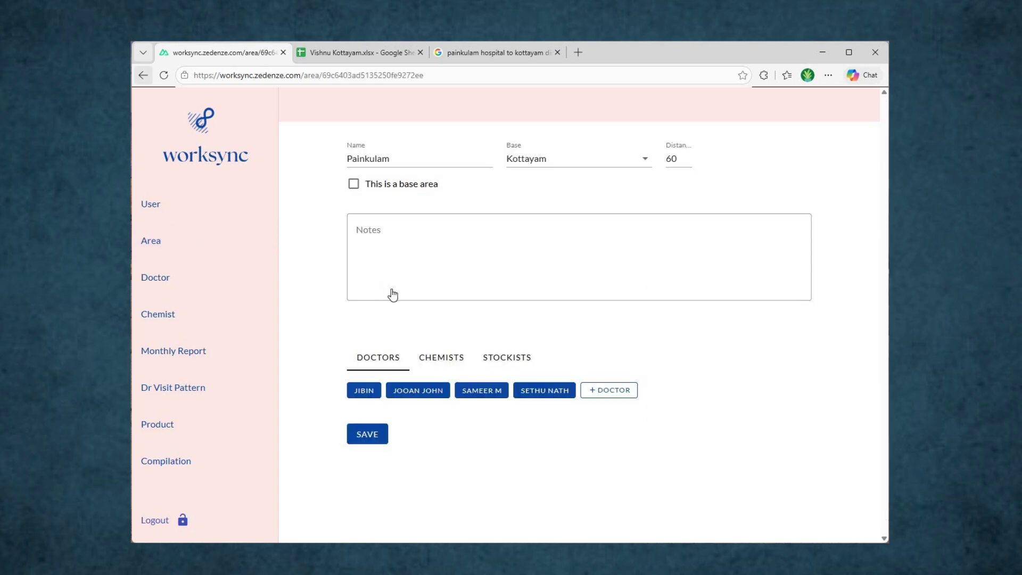
{"action": "key", "text": "alt+Left"}
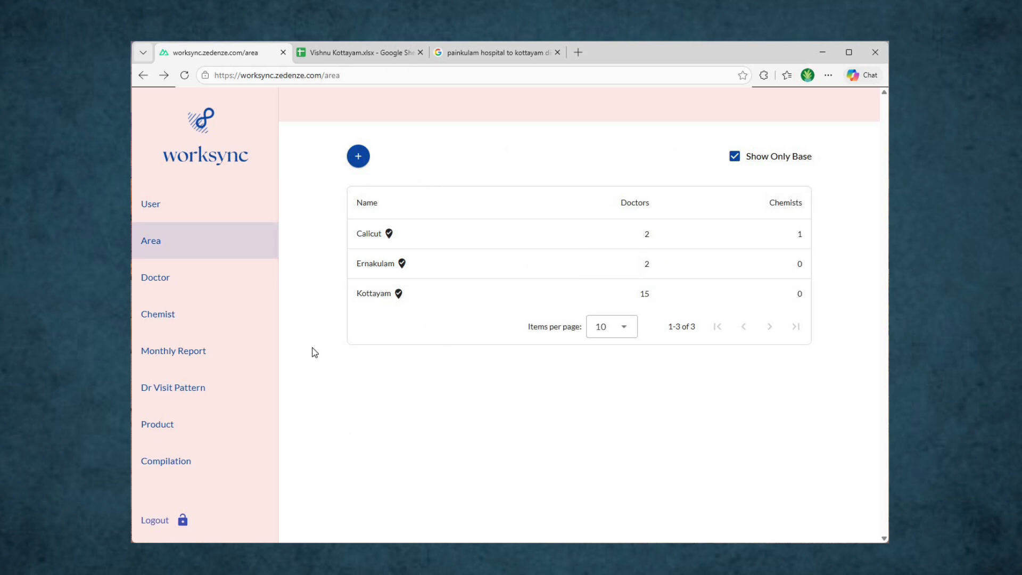
Step: Confirm Kottayam shows Painkulam as its extension, then go to the User list
{"action": "left_click", "coordinate": [367, 293]}
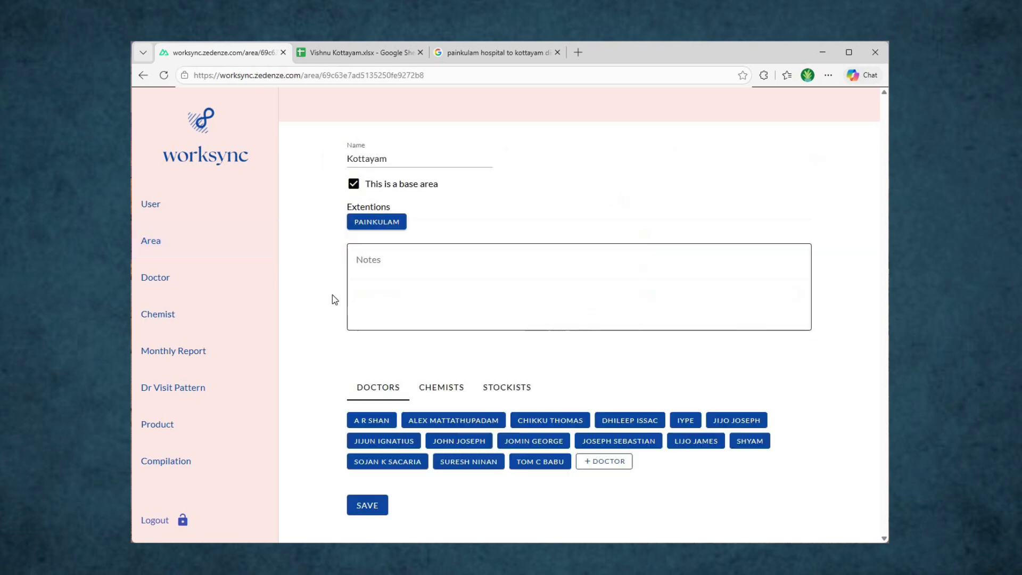
{"action": "left_click", "coordinate": [377, 221]}
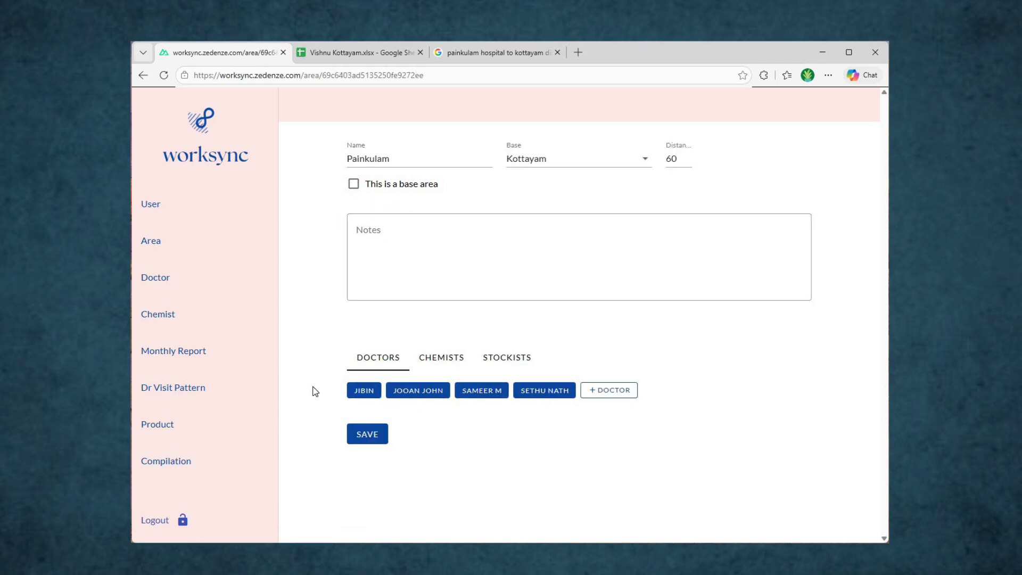
{"action": "left_click", "coordinate": [202, 280]}
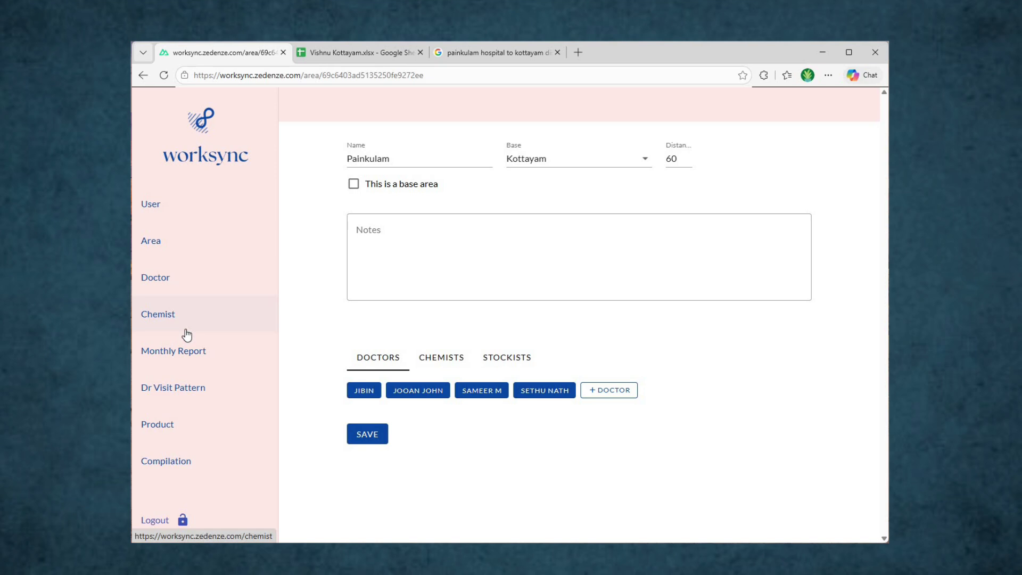
{"action": "left_click", "coordinate": [201, 214]}
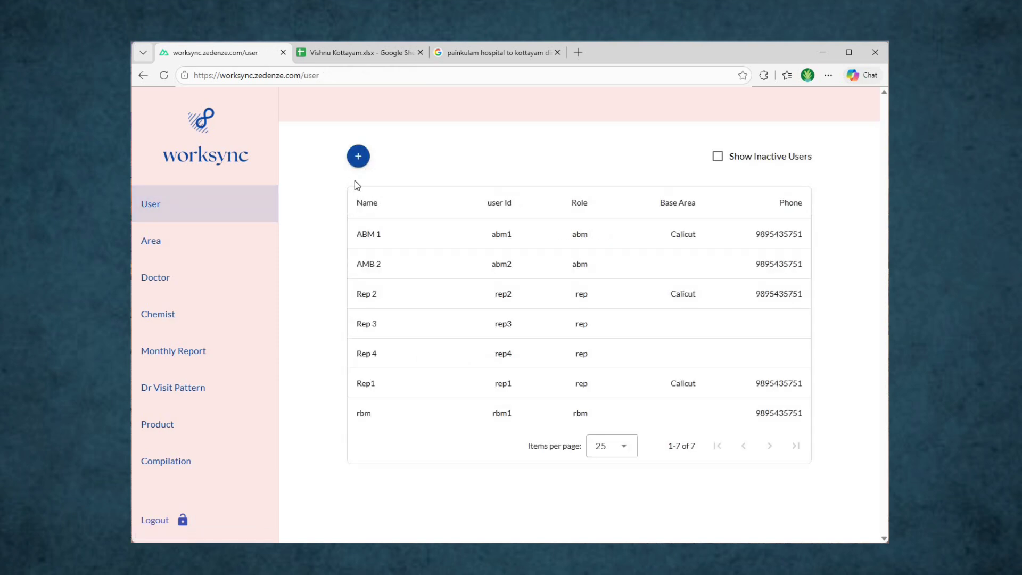
Step: Start a new user and enter the user's name and phone number
{"action": "left_click", "coordinate": [358, 157]}
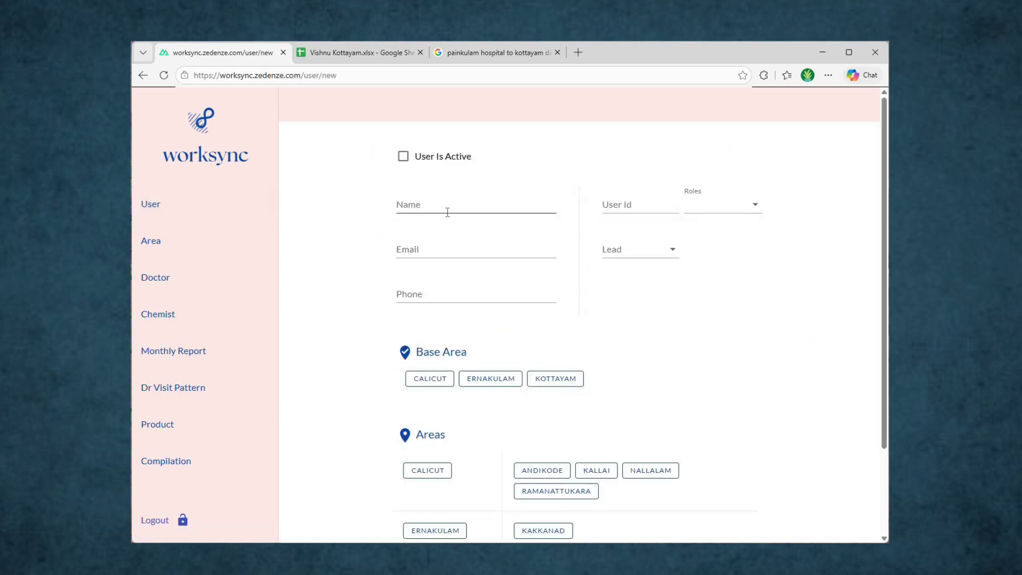
{"action": "left_click", "coordinate": [448, 212]}
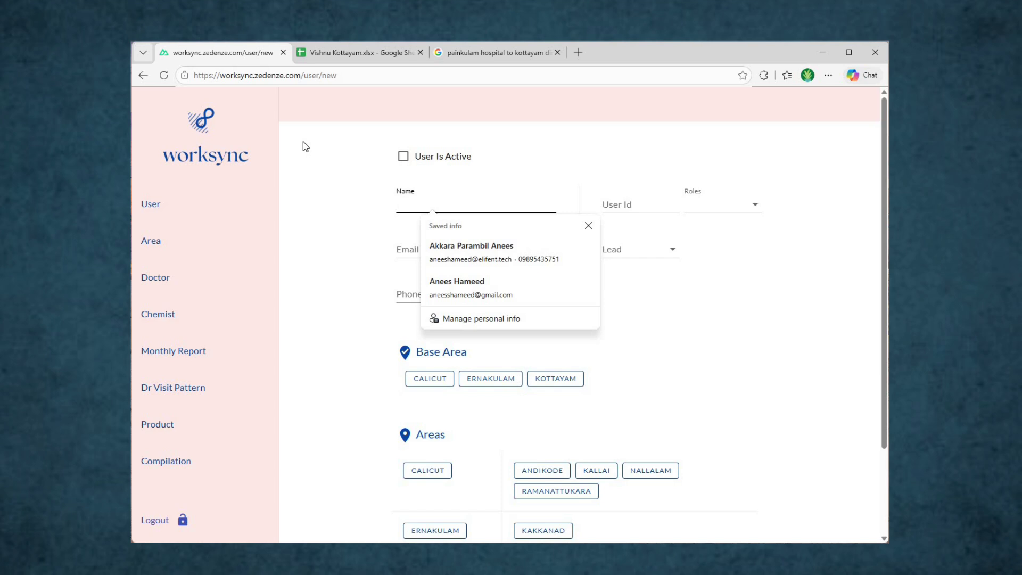
{"action": "type", "text": "wsync"}
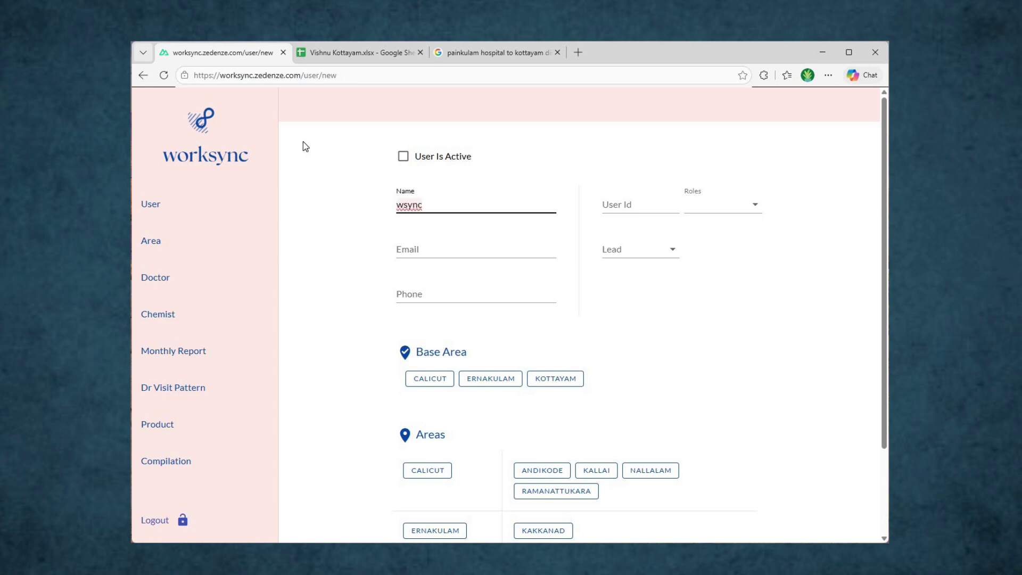
{"action": "key", "text": "BackSpace"}
{"action": "key", "text": "BackSpace"}
{"action": "key", "text": "BackSpace"}
{"action": "key", "text": "BackSpace"}
{"action": "key", "text": "BackSpace"}
{"action": "type", "text": "Vishnu"}
{"action": "key", "text": "Tab"}
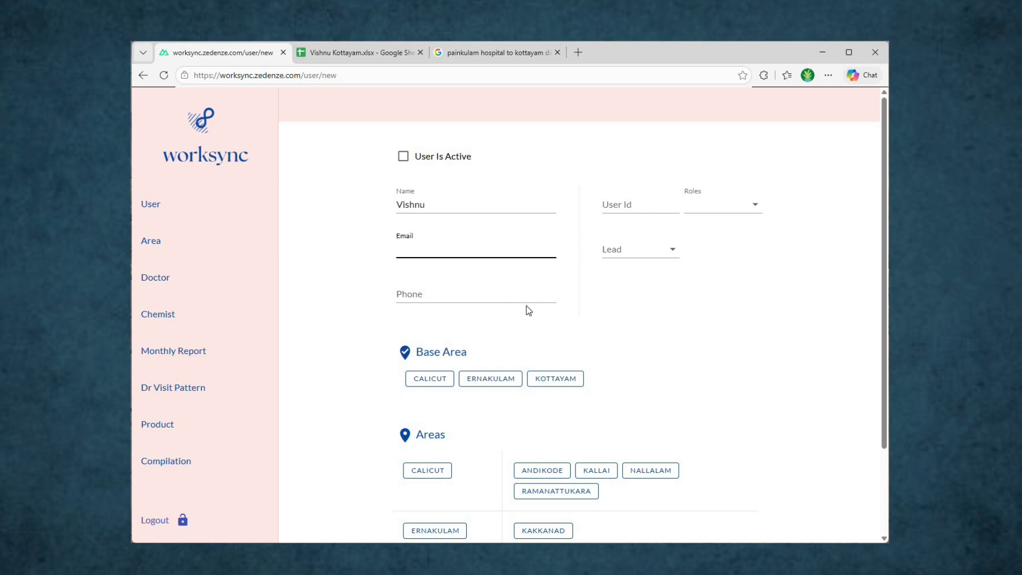
{"action": "key", "text": "Tab"}
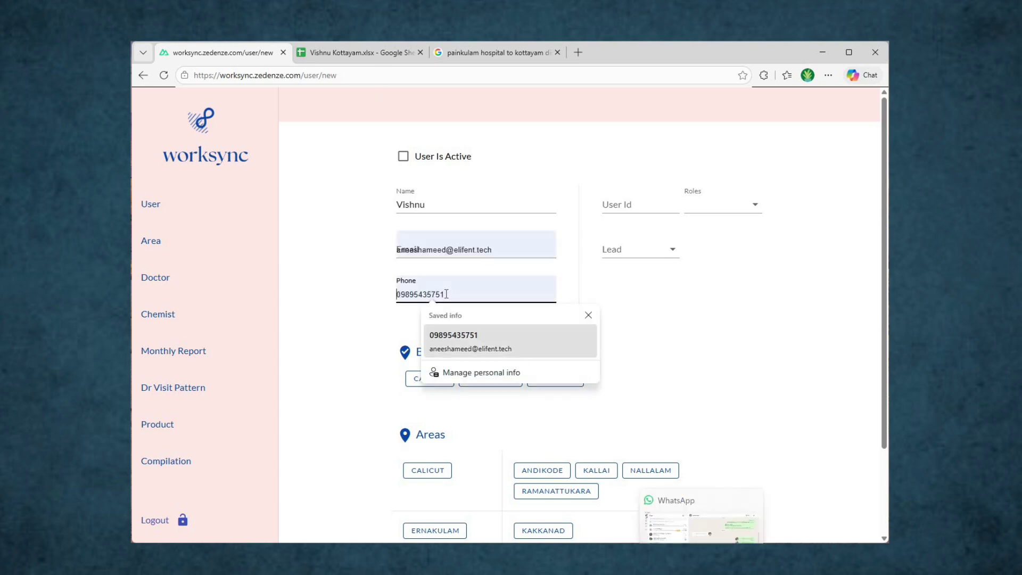
{"action": "key", "text": "ctrl+v"}
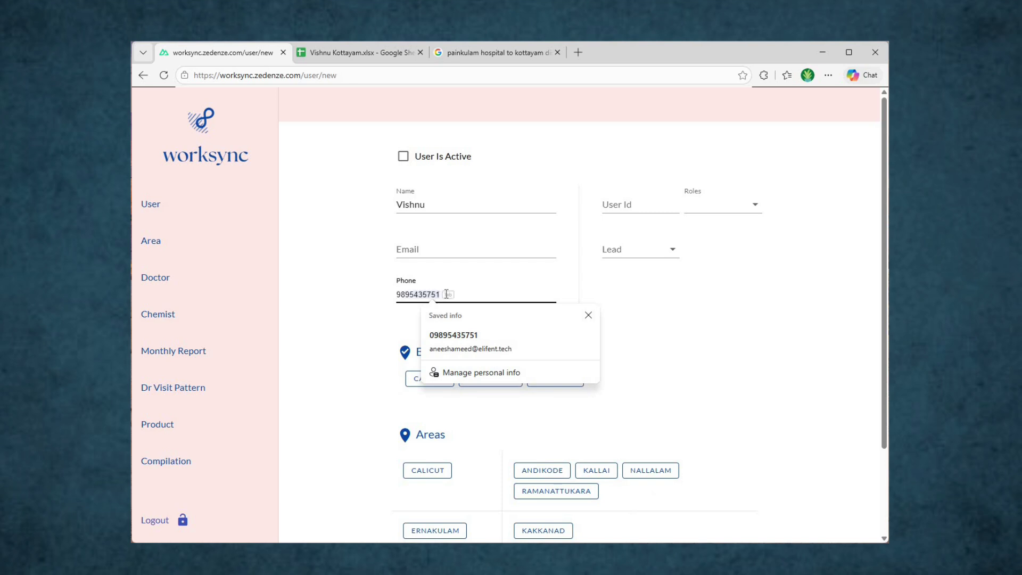
{"action": "left_click", "coordinate": [647, 210]}
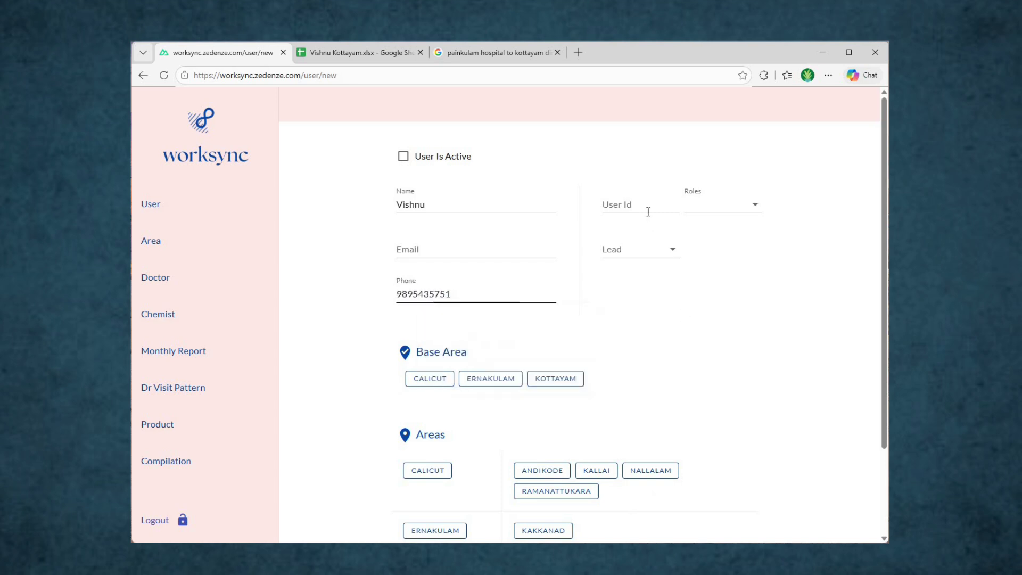
Step: Enter the new user's ID in the User Id field
{"action": "left_click", "coordinate": [648, 211]}
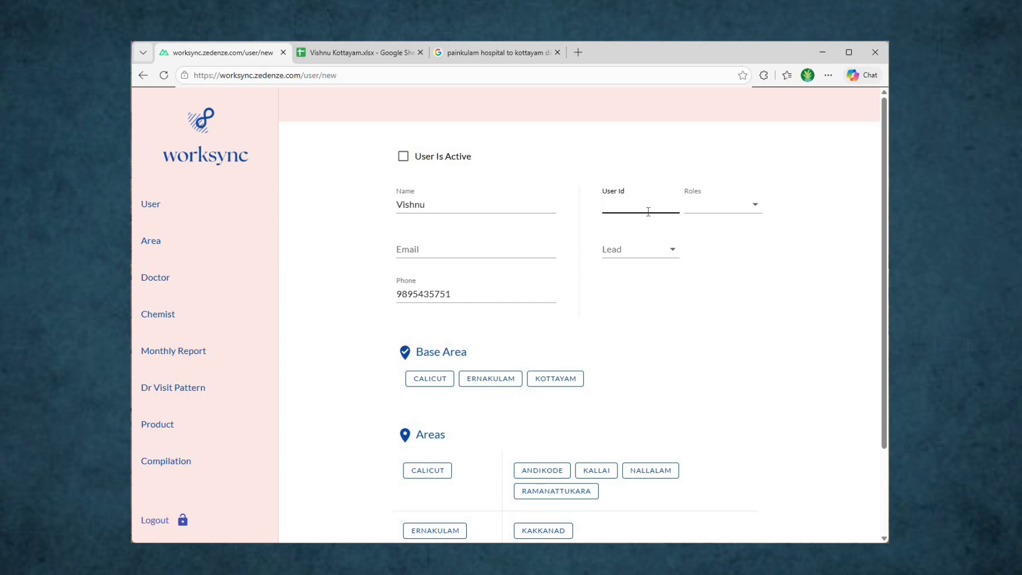
{"action": "type", "text": "s"}
{"action": "key", "text": "BackSpace"}
{"action": "type", "text": "wsync_"}
{"action": "left_click", "coordinate": [485, 295]}
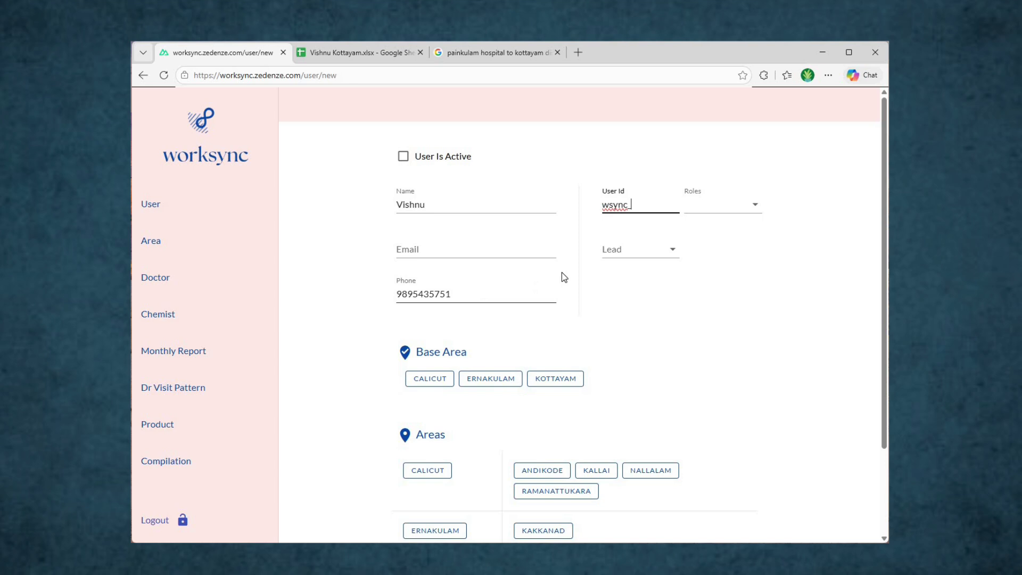
{"action": "left_click", "coordinate": [645, 207]}
{"action": "type", "text": "5751"}
Step: Set the user's role to REP with ABM 1 as lead
{"action": "left_click", "coordinate": [743, 207]}
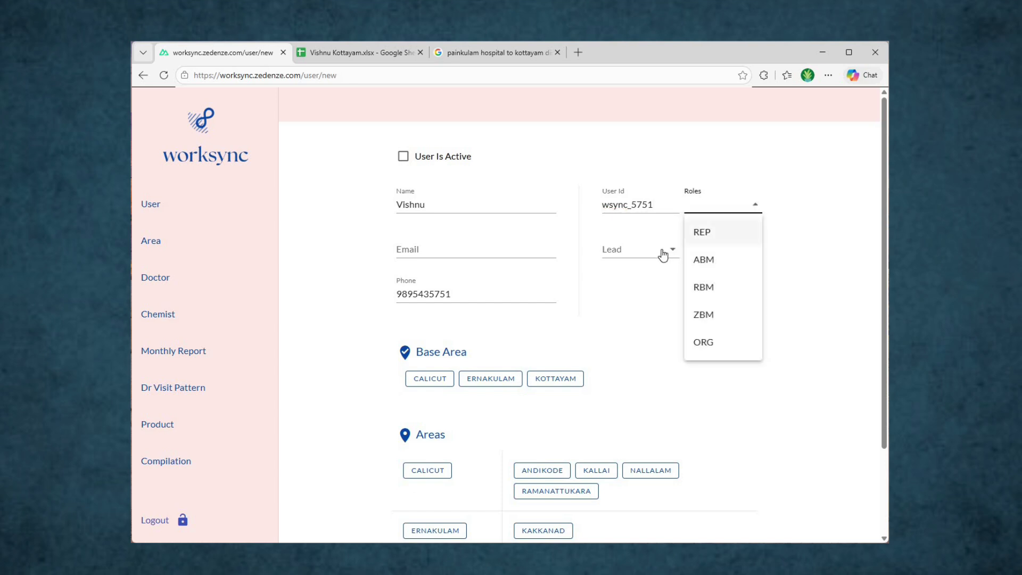
{"action": "left_click", "coordinate": [703, 233]}
{"action": "left_click", "coordinate": [659, 257]}
{"action": "left_click", "coordinate": [636, 332]}
{"action": "left_click", "coordinate": [748, 336]}
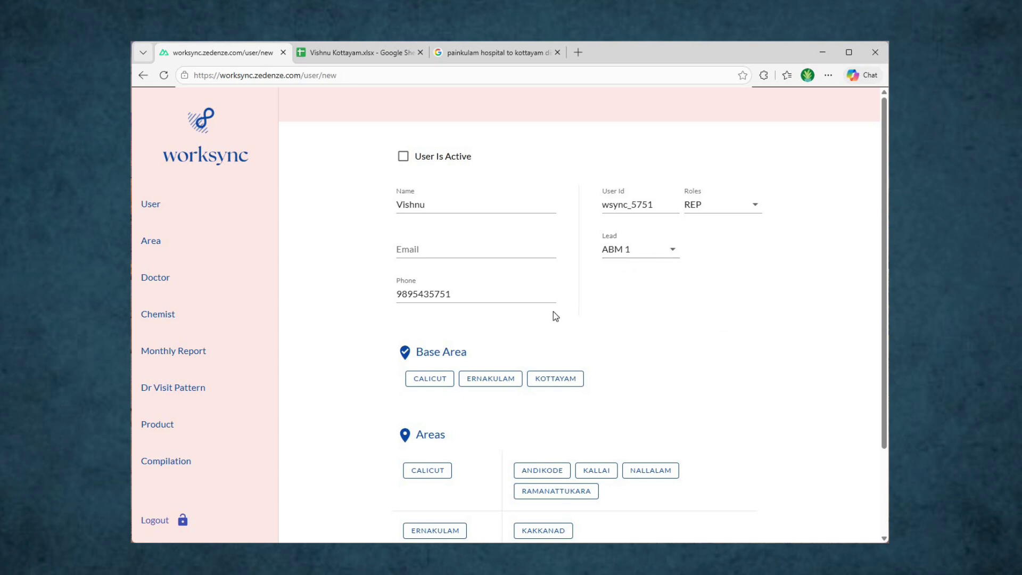
Step: Assign Kottayam as base and Painkulam as area, then save the user
{"action": "scroll", "coordinate": [556, 316], "scroll_direction": "down", "scroll_amount": 2}
{"action": "left_click", "coordinate": [560, 273]}
{"action": "left_click", "coordinate": [531, 468]}
{"action": "scroll", "coordinate": [437, 503], "scroll_direction": "up", "scroll_amount": 1}
{"action": "scroll", "coordinate": [436, 503], "scroll_direction": "down", "scroll_amount": 1}
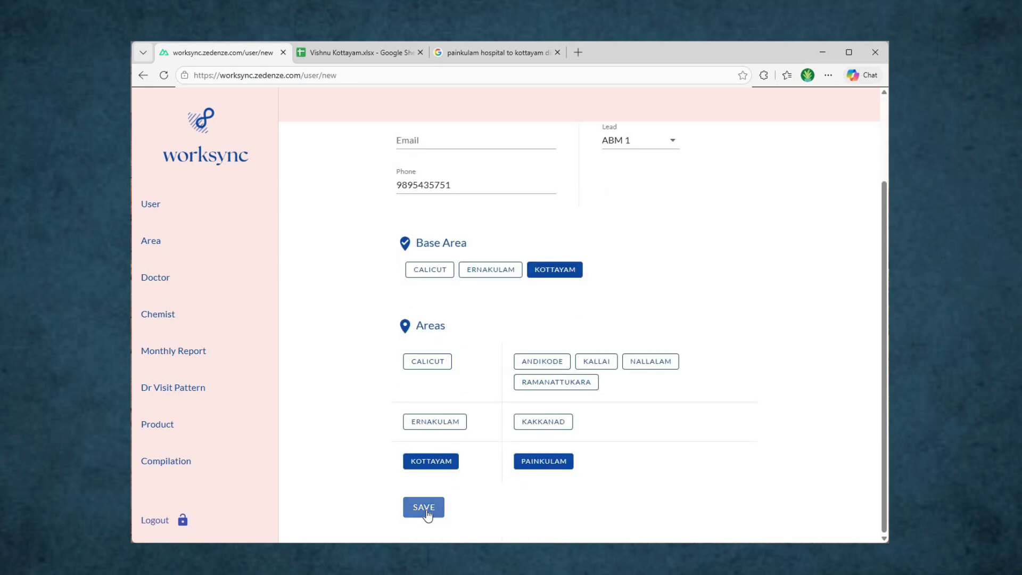
{"action": "left_click", "coordinate": [425, 507]}
Step: Review the saved user form and return to the User list
{"action": "scroll", "coordinate": [298, 287], "scroll_direction": "up", "scroll_amount": 2}
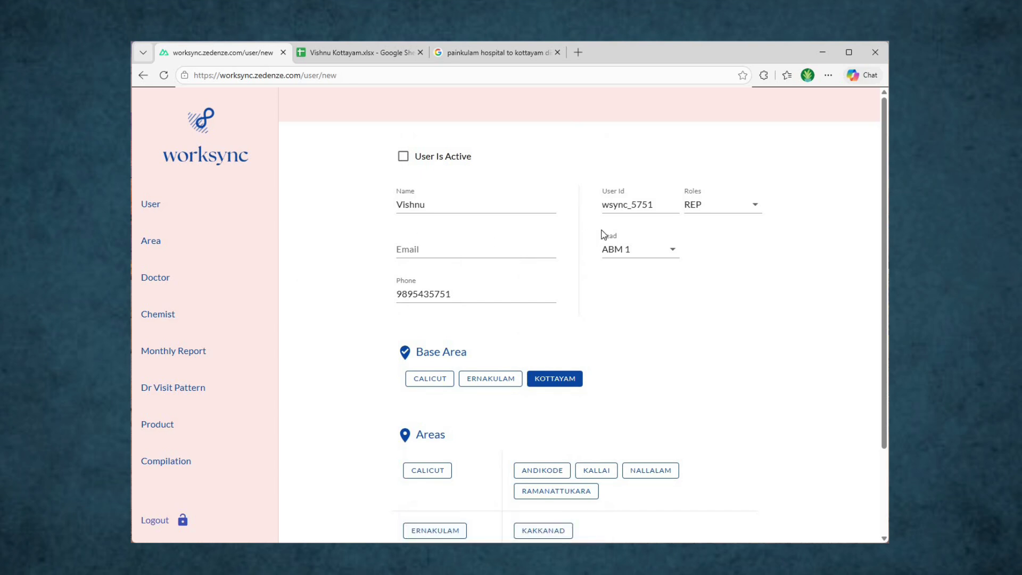
{"action": "double_click", "coordinate": [638, 206]}
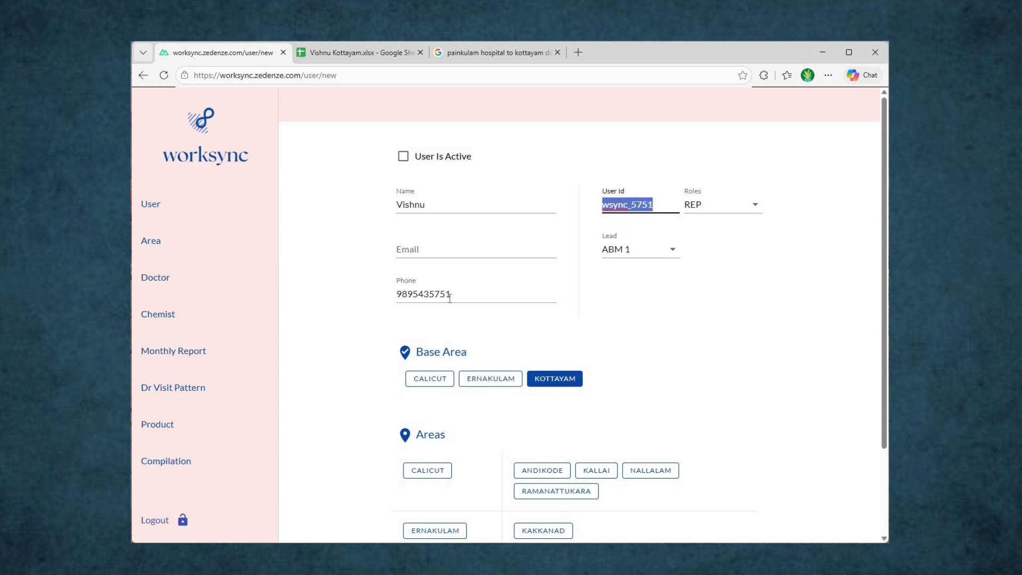
{"action": "key", "text": "shift+Tab"}
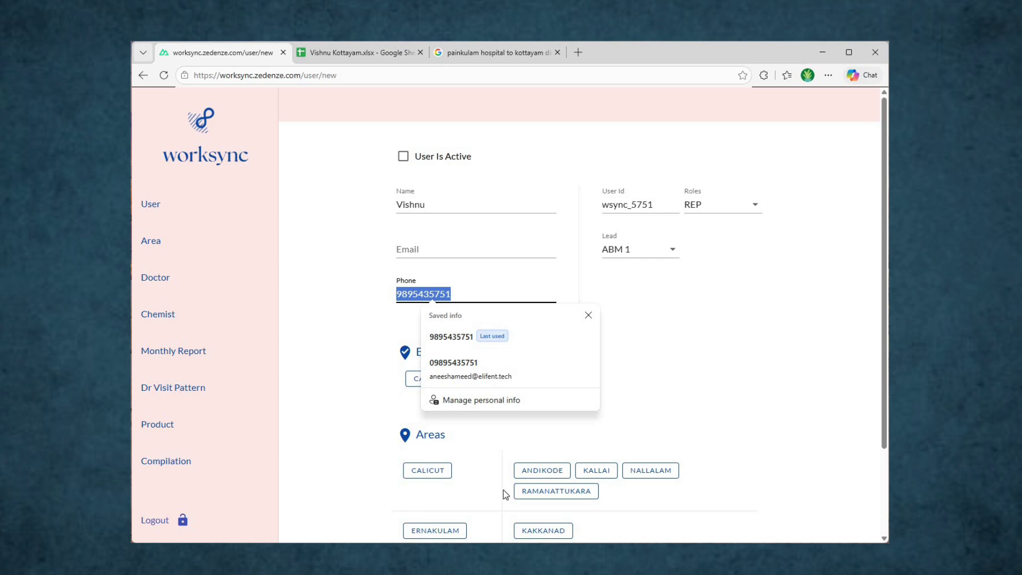
{"action": "scroll", "coordinate": [509, 497], "scroll_direction": "down", "scroll_amount": 2}
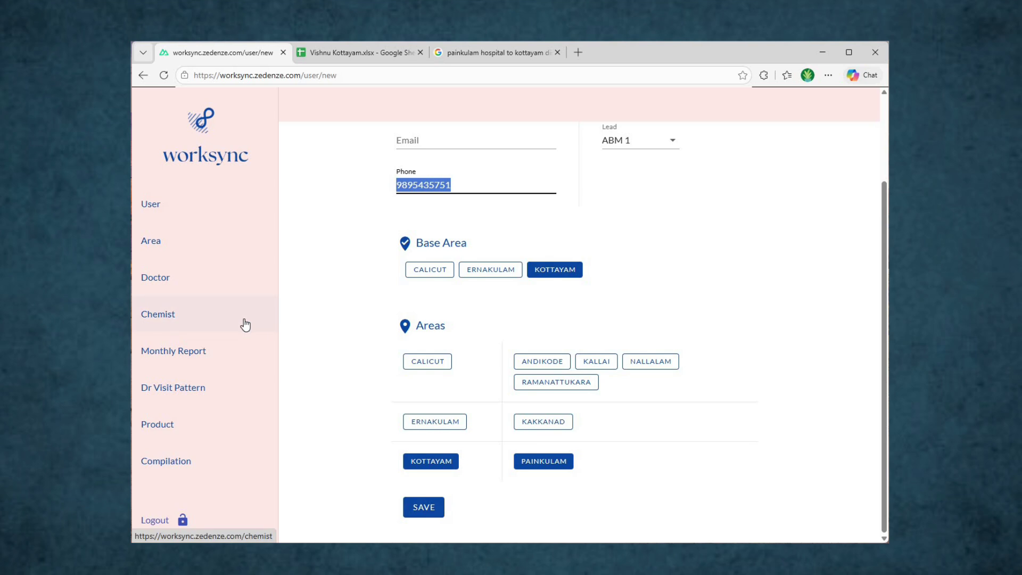
{"action": "scroll", "coordinate": [367, 309], "scroll_direction": "up", "scroll_amount": 2}
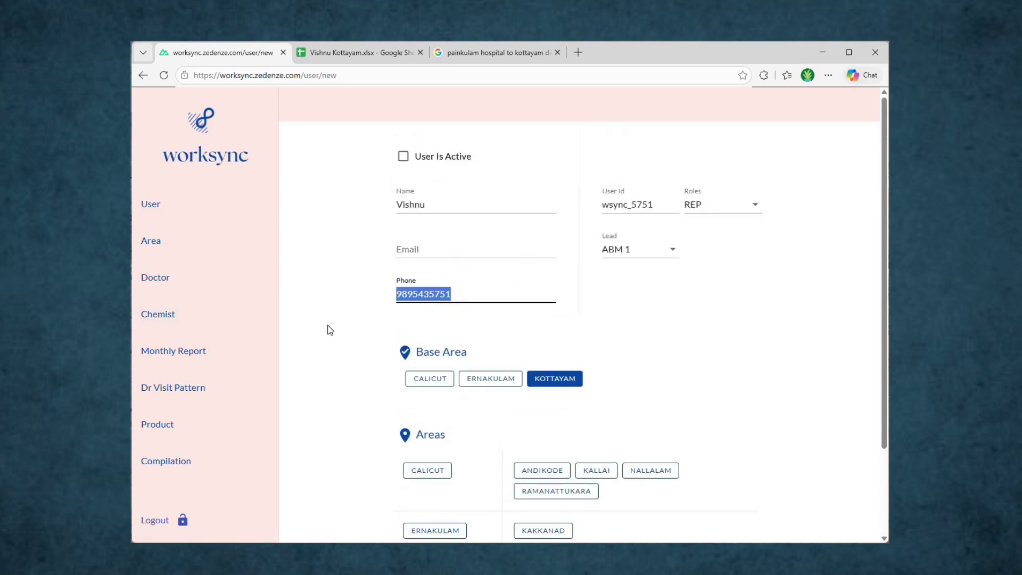
{"action": "scroll", "coordinate": [184, 229], "scroll_direction": "down", "scroll_amount": 1}
{"action": "scroll", "coordinate": [320, 203], "scroll_direction": "up", "scroll_amount": 1}
{"action": "key", "text": "Return"}
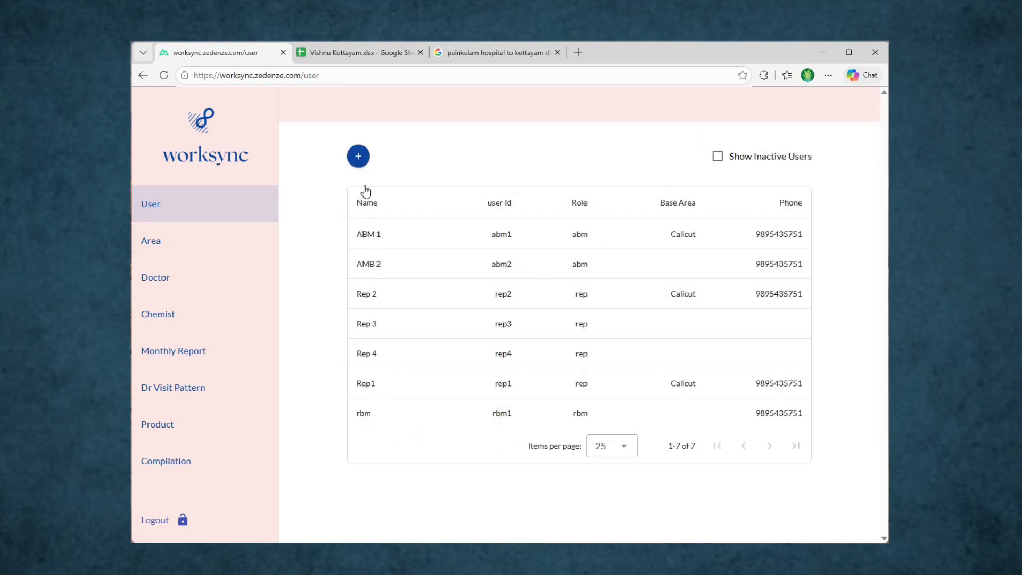
Step: Create another user with name, phone number and user ID, and open the Roles list
{"action": "left_click", "coordinate": [359, 158]}
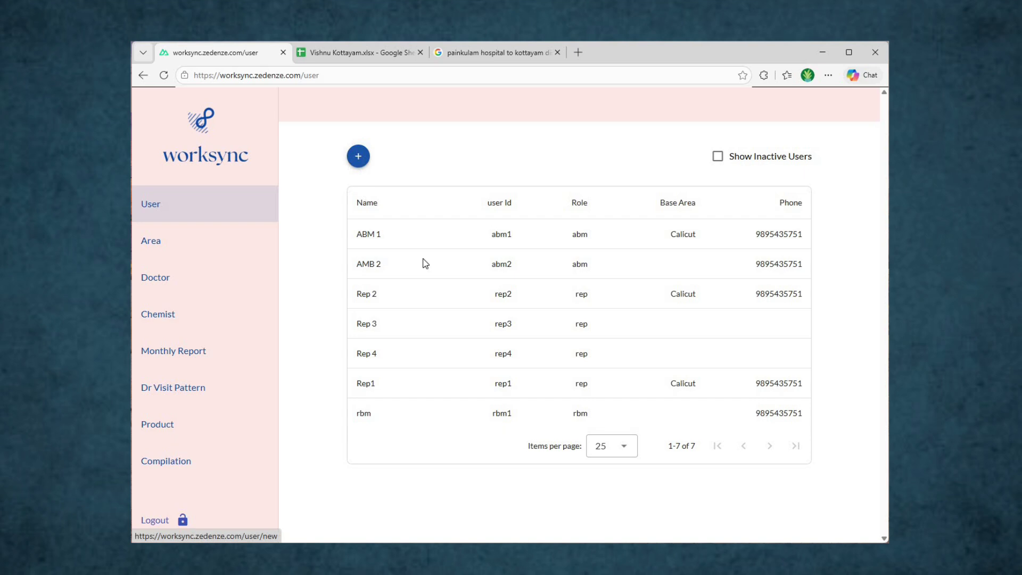
{"action": "left_click", "coordinate": [462, 204]}
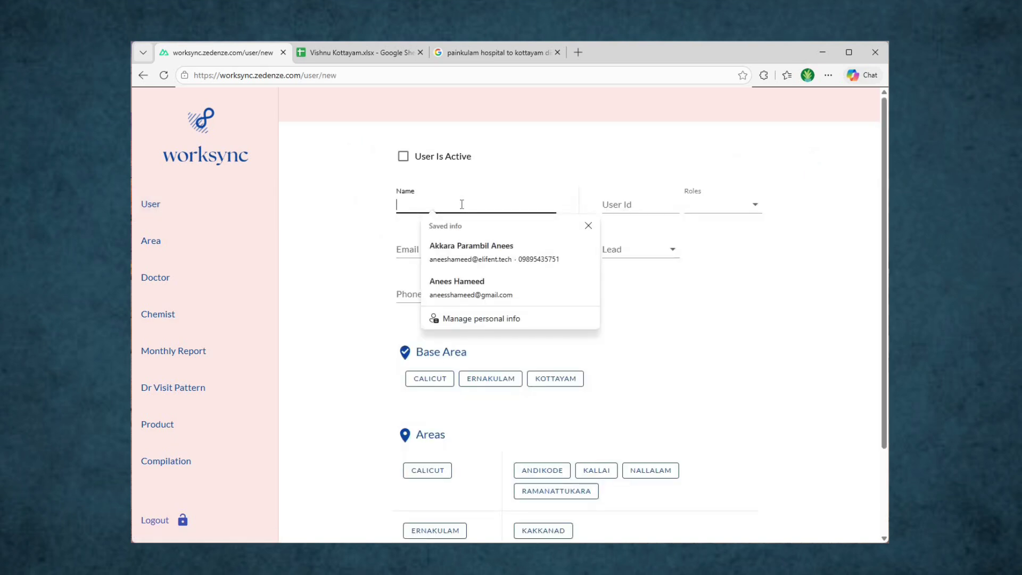
{"action": "type", "text": "Rakesh"}
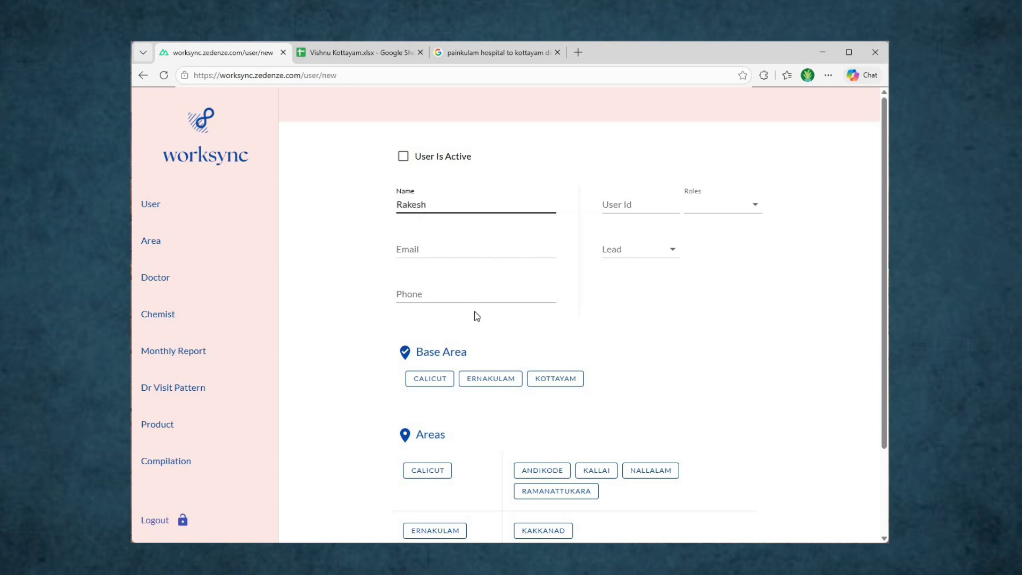
{"action": "left_click", "coordinate": [509, 297]}
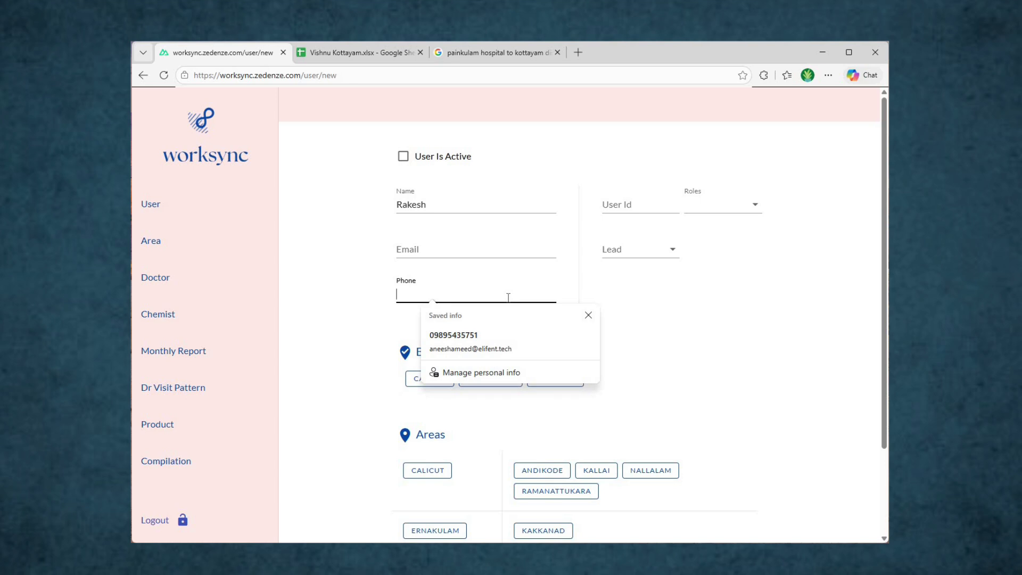
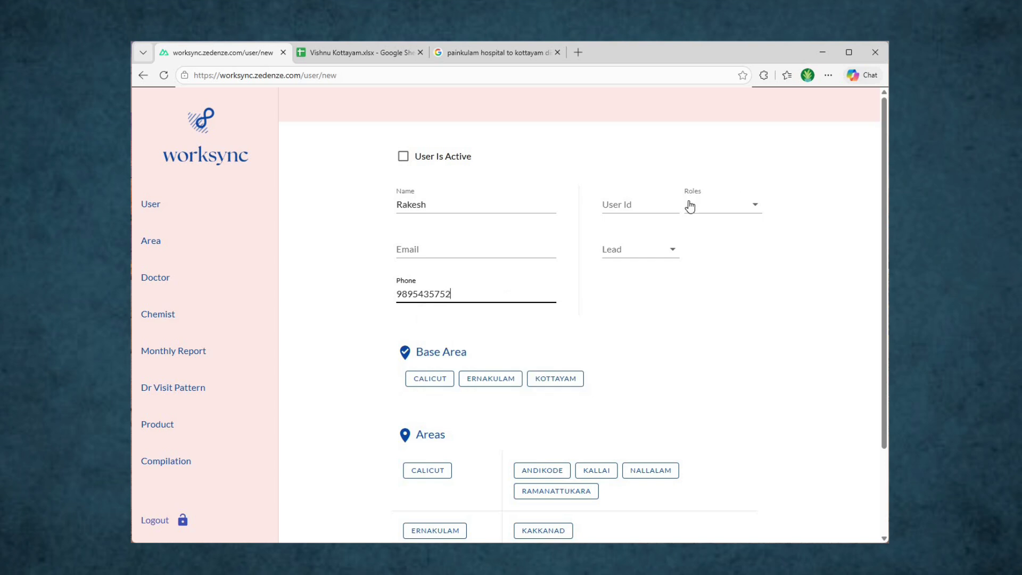
{"action": "left_click", "coordinate": [652, 204]}
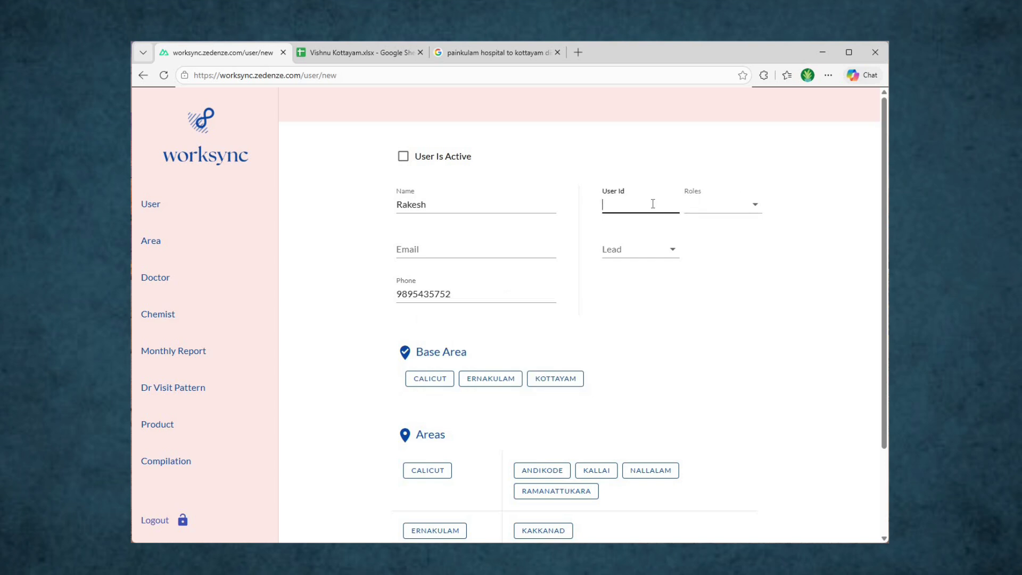
{"action": "type", "text": "wsync_5752"}
{"action": "left_click", "coordinate": [745, 205]}
Step: Make the new user an RBM with Kottayam as base area and the Kottayam/Painkulam area assigned
{"action": "left_click", "coordinate": [708, 286]}
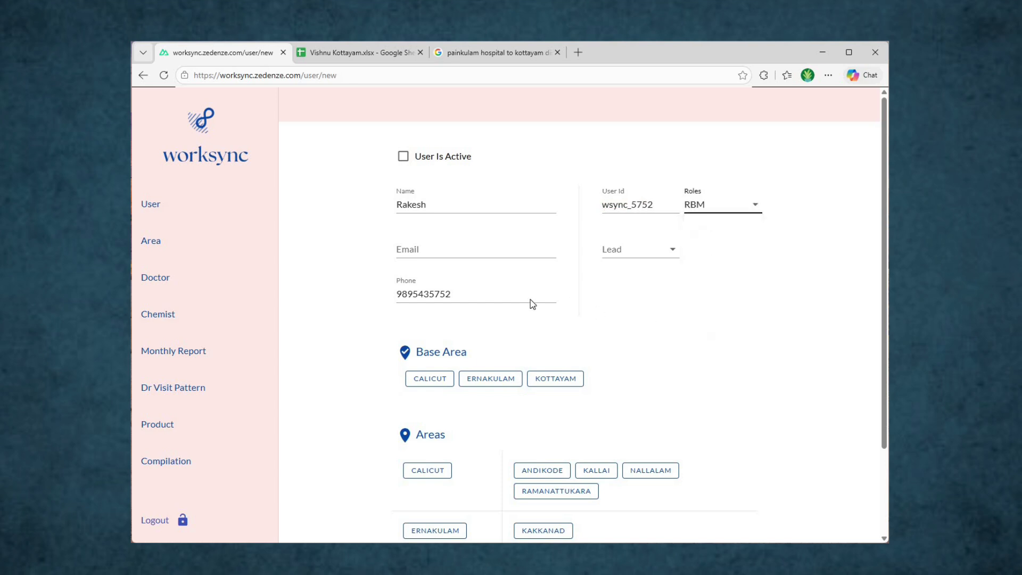
{"action": "scroll", "coordinate": [553, 280], "scroll_direction": "down", "scroll_amount": 2}
{"action": "left_click", "coordinate": [560, 274]}
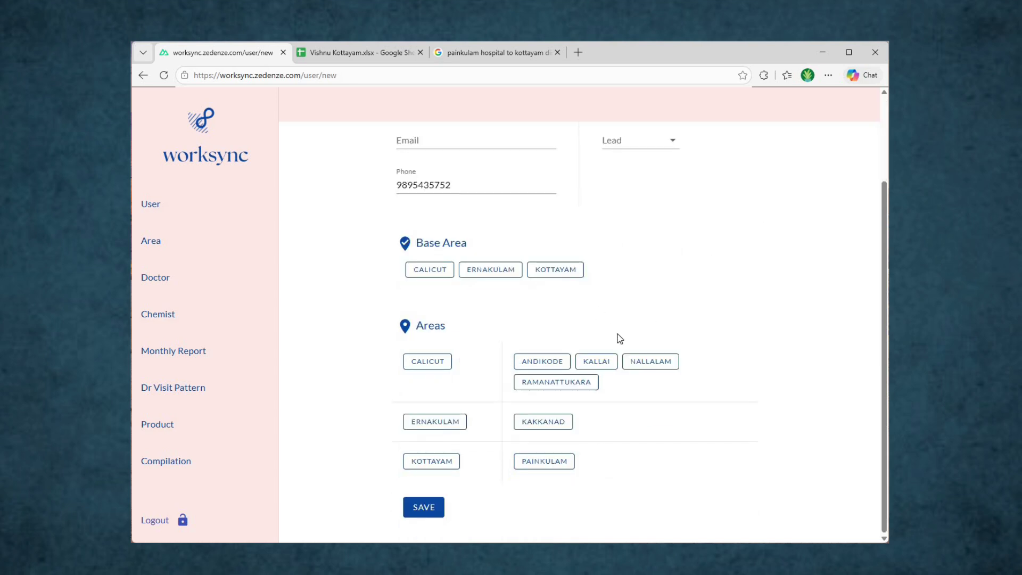
{"action": "left_click", "coordinate": [432, 462]}
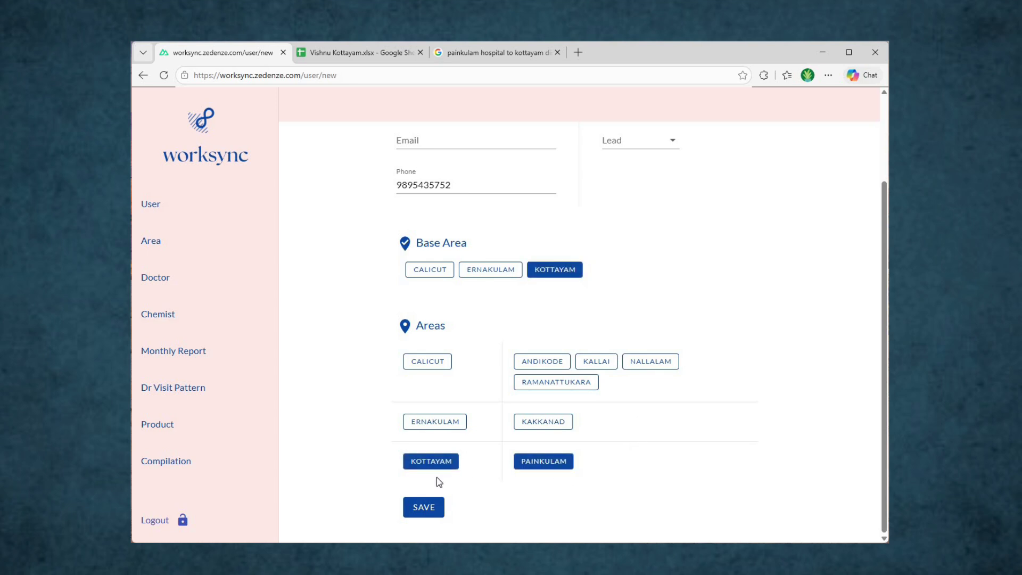
Step: Save the new RBM user until 'Data saved' appears
{"action": "left_click", "coordinate": [425, 508]}
{"action": "scroll", "coordinate": [425, 511], "scroll_direction": "up", "scroll_amount": 2}
{"action": "scroll", "coordinate": [425, 511], "scroll_direction": "down", "scroll_amount": 2}
{"action": "left_click", "coordinate": [424, 511]}
{"action": "scroll", "coordinate": [383, 458], "scroll_direction": "up", "scroll_amount": 2}
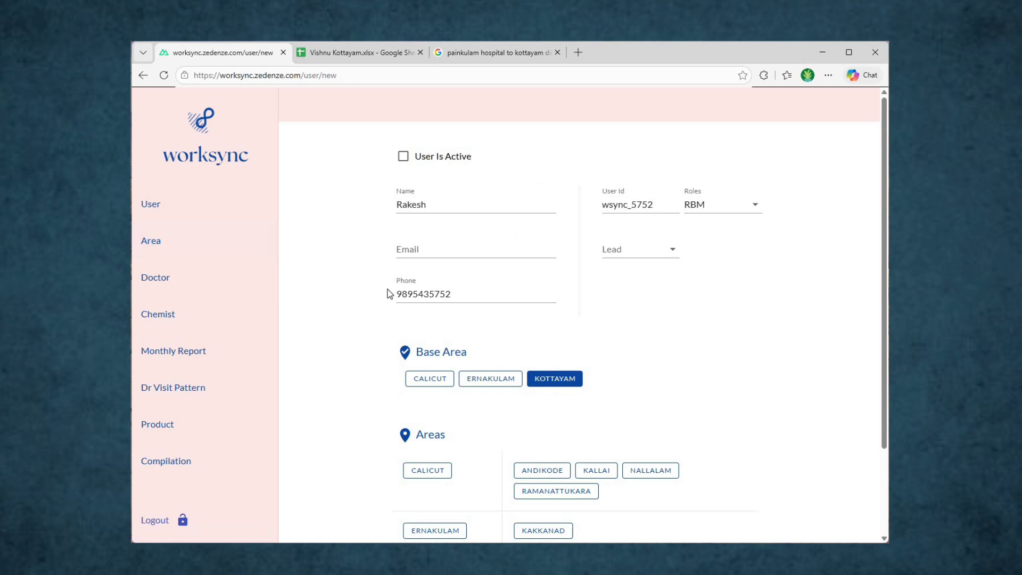
Step: Switch the Kottayam psychiatrist doctor's status to Inactive in the Kottayam area and save the record
{"action": "left_click", "coordinate": [213, 254]}
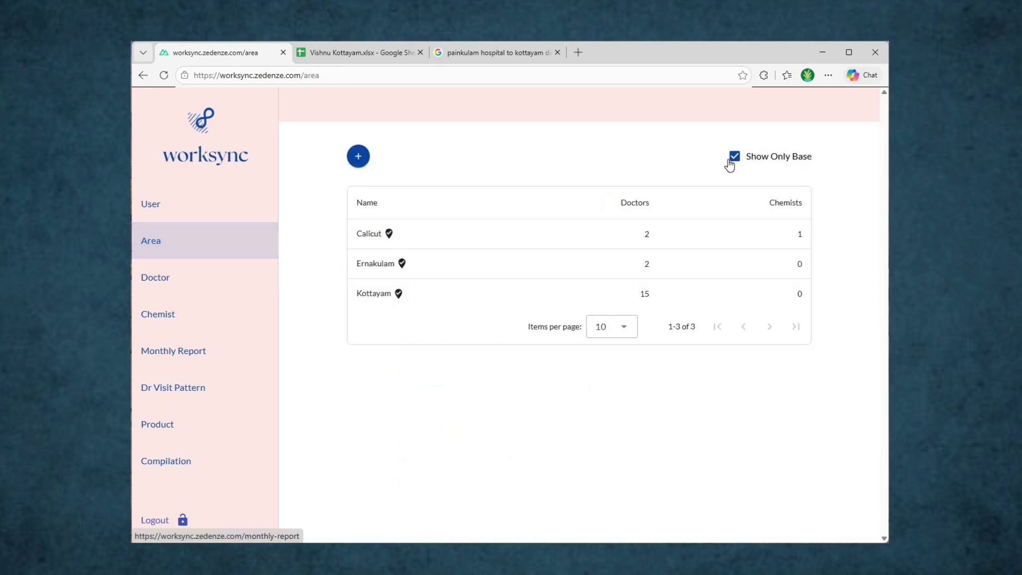
{"action": "left_click", "coordinate": [498, 291]}
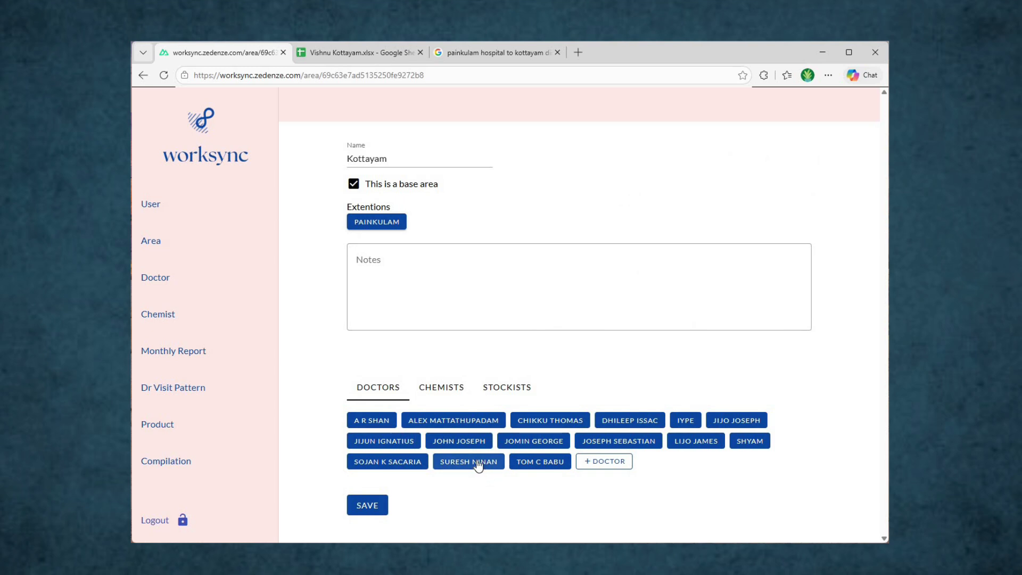
{"action": "left_click", "coordinate": [478, 464]}
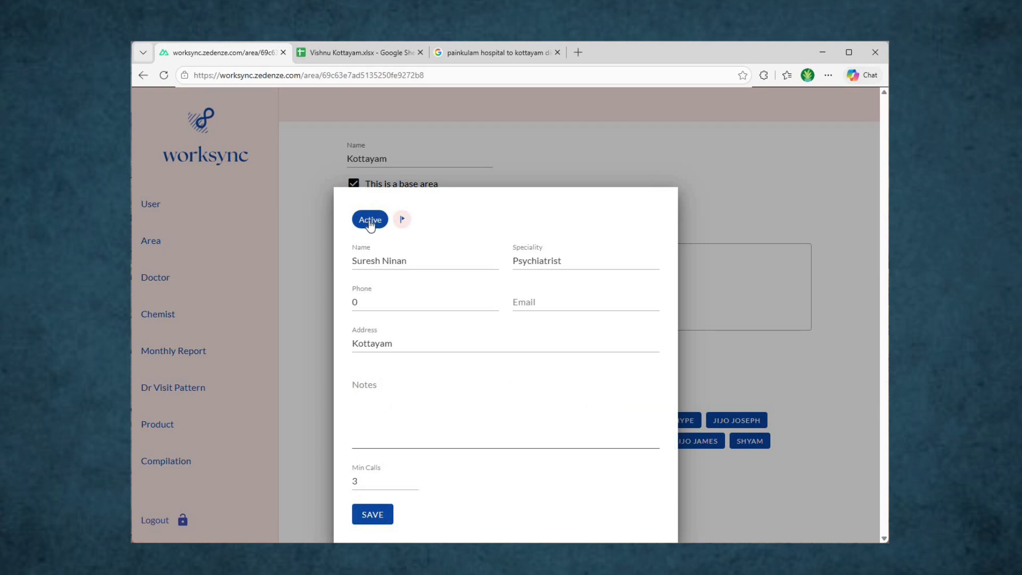
{"action": "left_click", "coordinate": [371, 225]}
{"action": "left_click", "coordinate": [299, 263]}
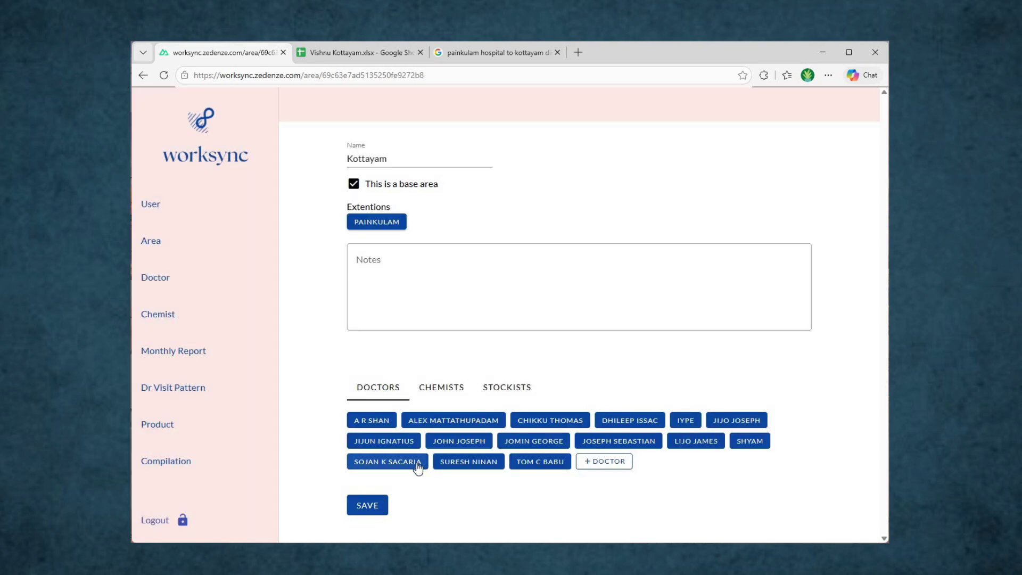
{"action": "left_click", "coordinate": [469, 462]}
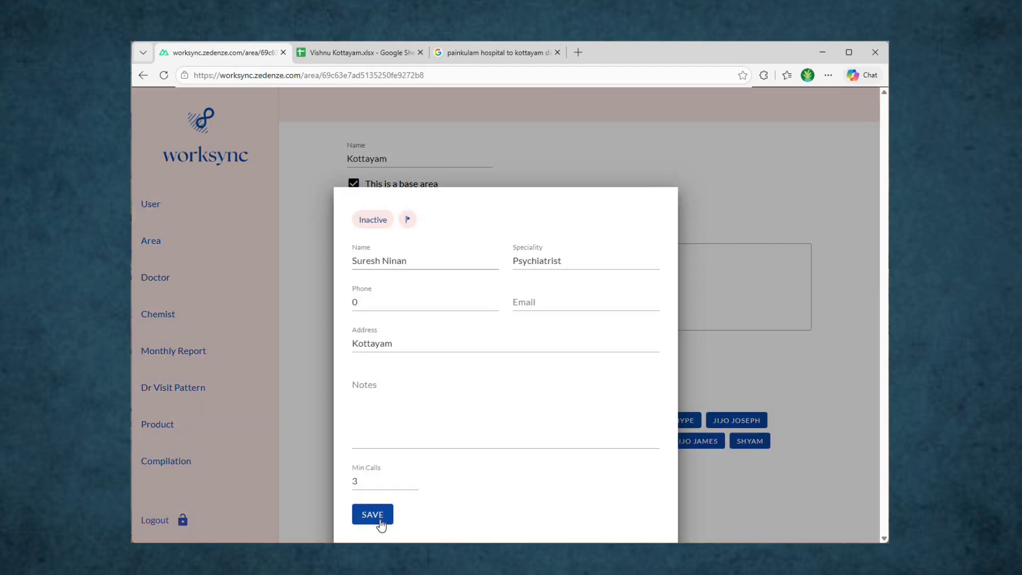
{"action": "left_click", "coordinate": [382, 525]}
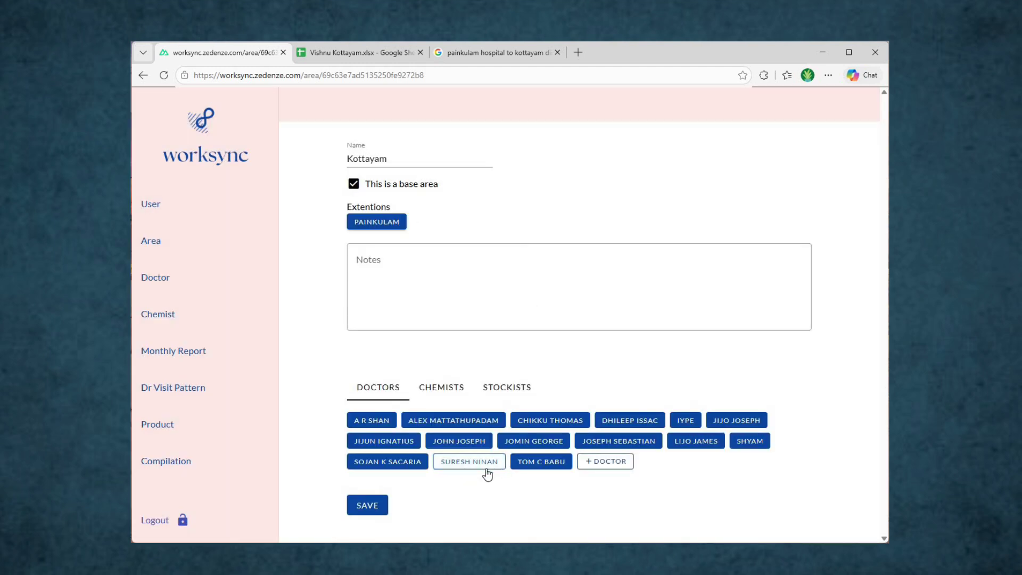